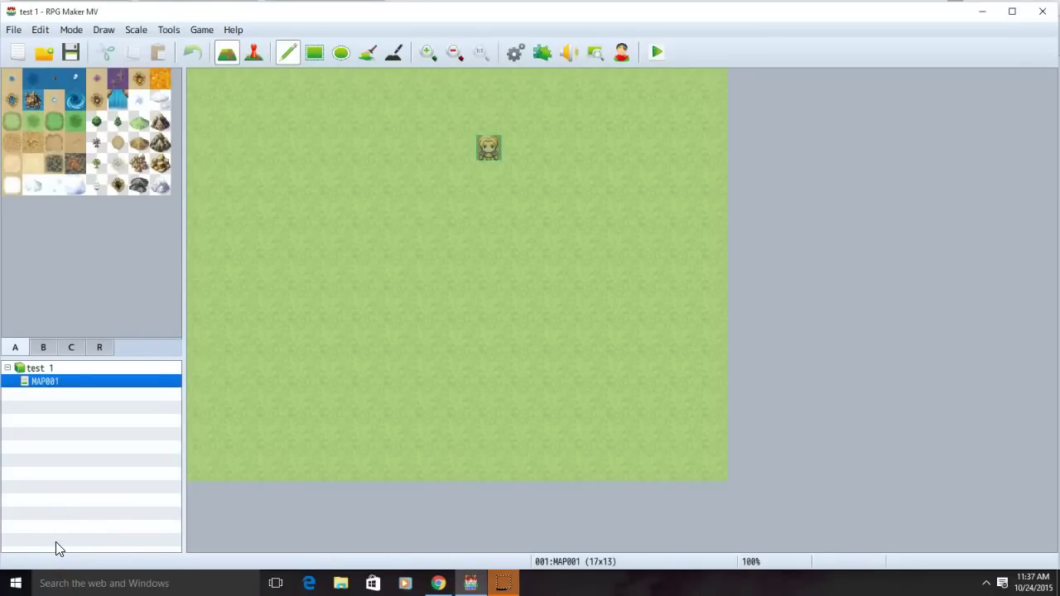
Create a new map named 'test map' under MAP001 using the Inside tileset.
{"action": "left_click", "coordinate": [40, 579]}
{"action": "left_click", "coordinate": [89, 394]}
{"action": "right_click", "coordinate": [88, 392]}
{"action": "left_click", "coordinate": [125, 418]}
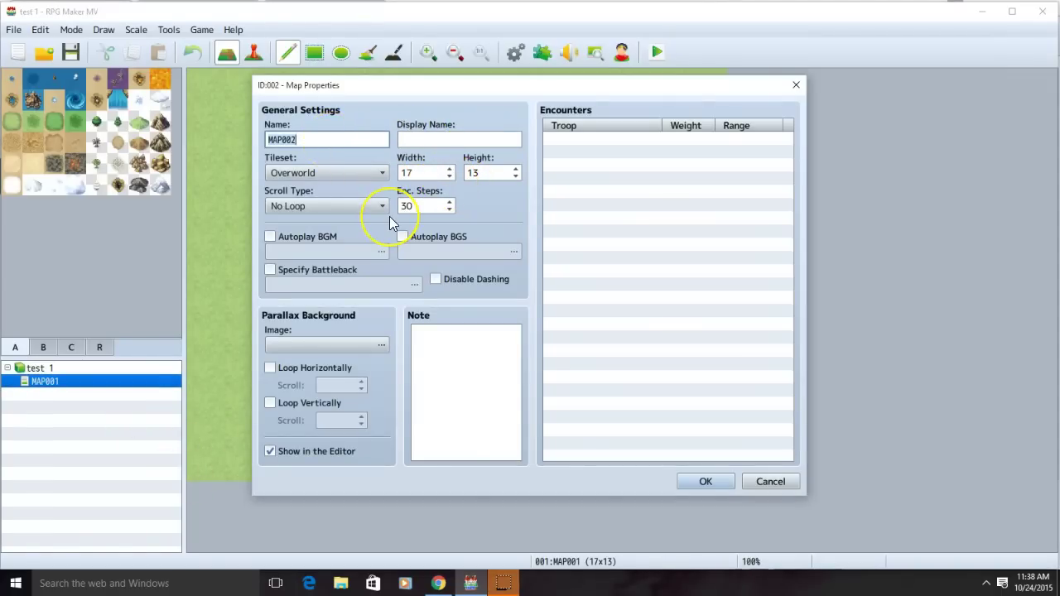
{"action": "type", "text": "test map"}
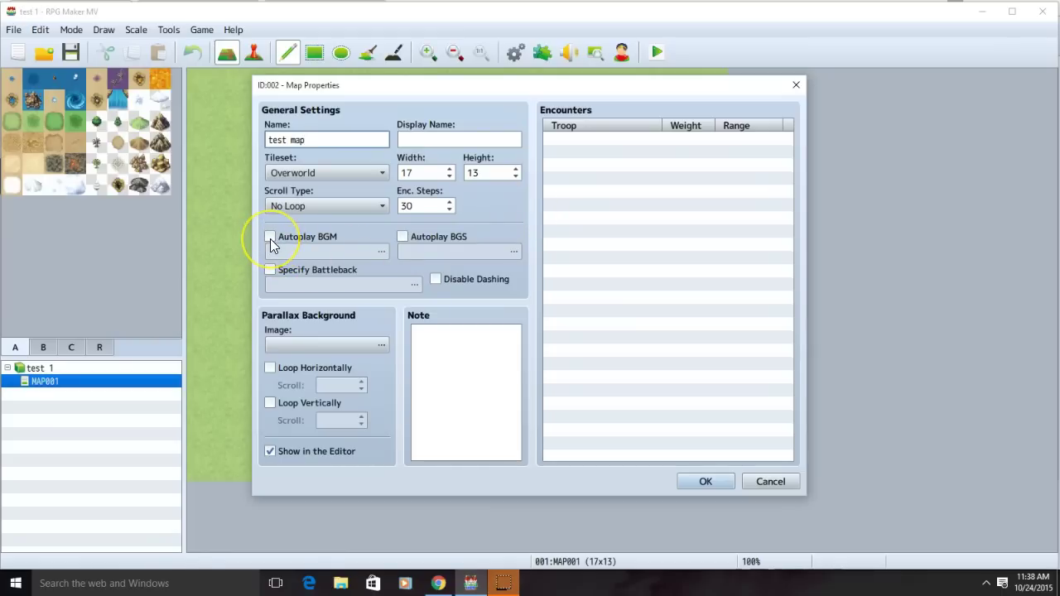
{"action": "key", "text": "Return"}
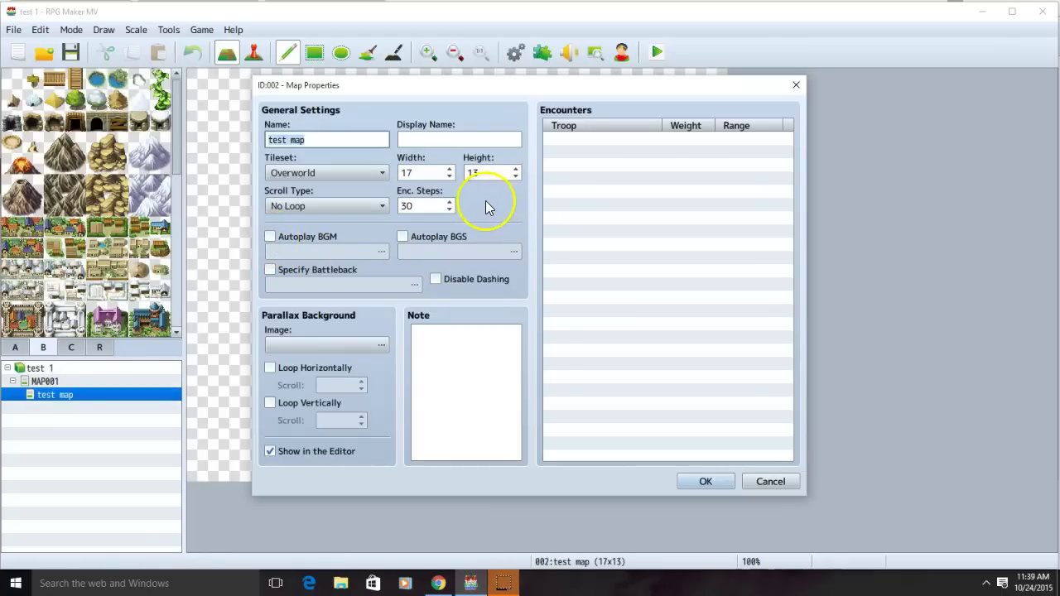
{"action": "left_click", "coordinate": [366, 173]}
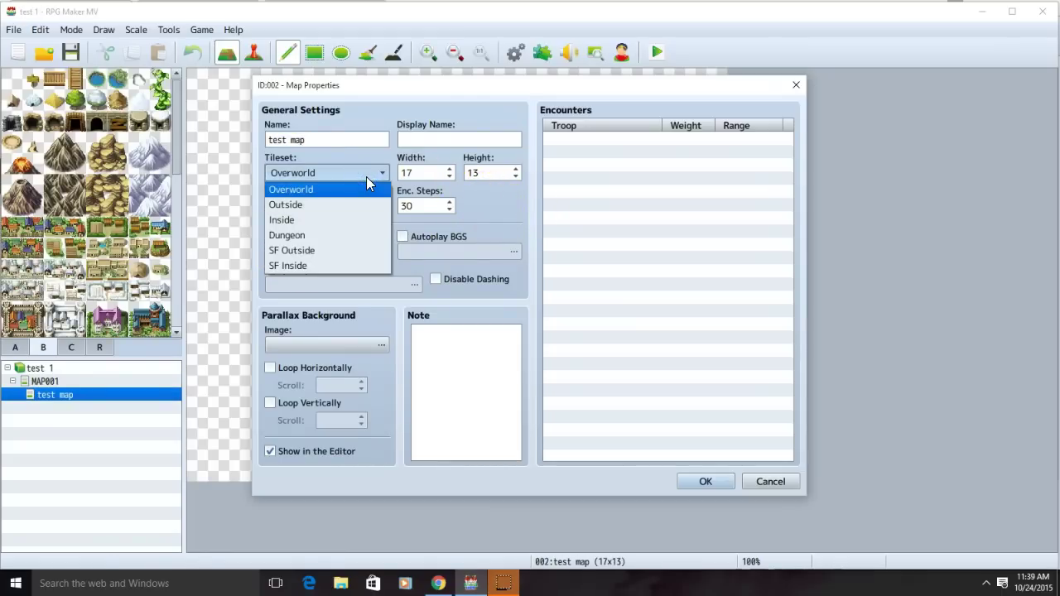
{"action": "left_click", "coordinate": [326, 220]}
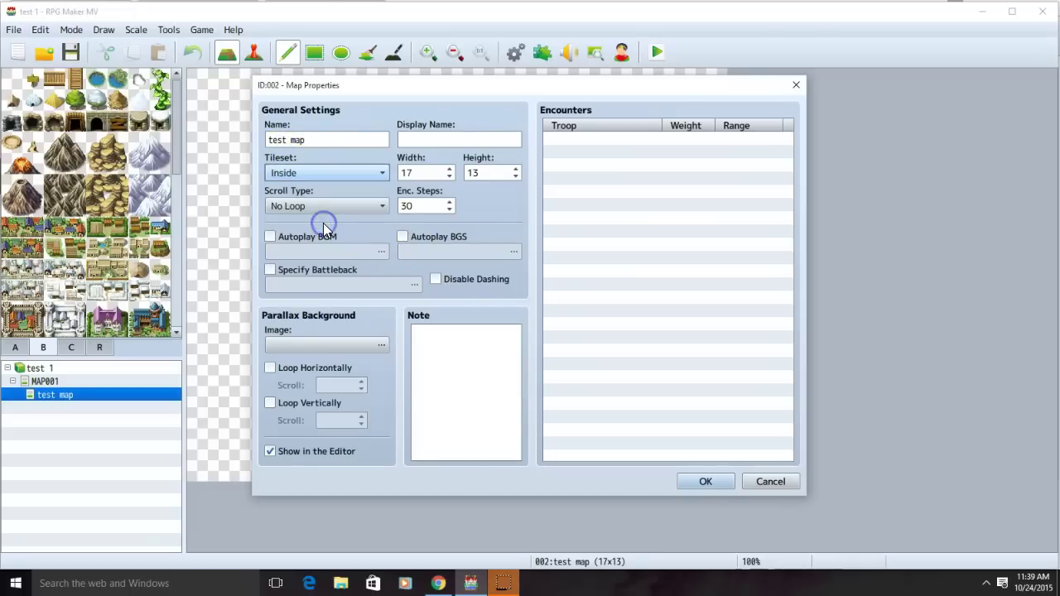
{"action": "key", "text": "Return"}
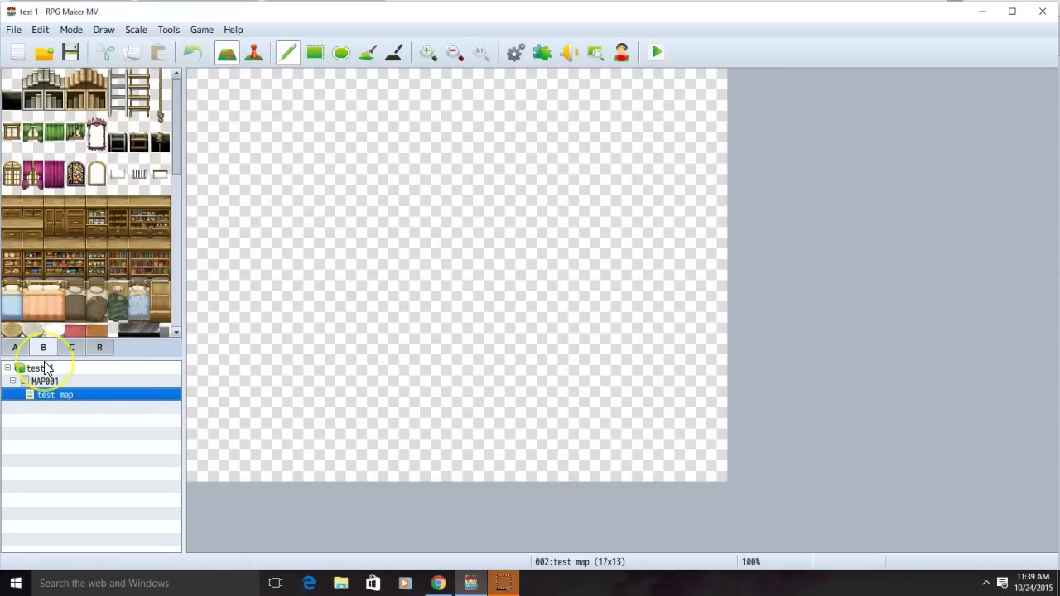
Paint a wooden floor strip across the map's upper rows.
{"action": "left_click", "coordinate": [15, 348]}
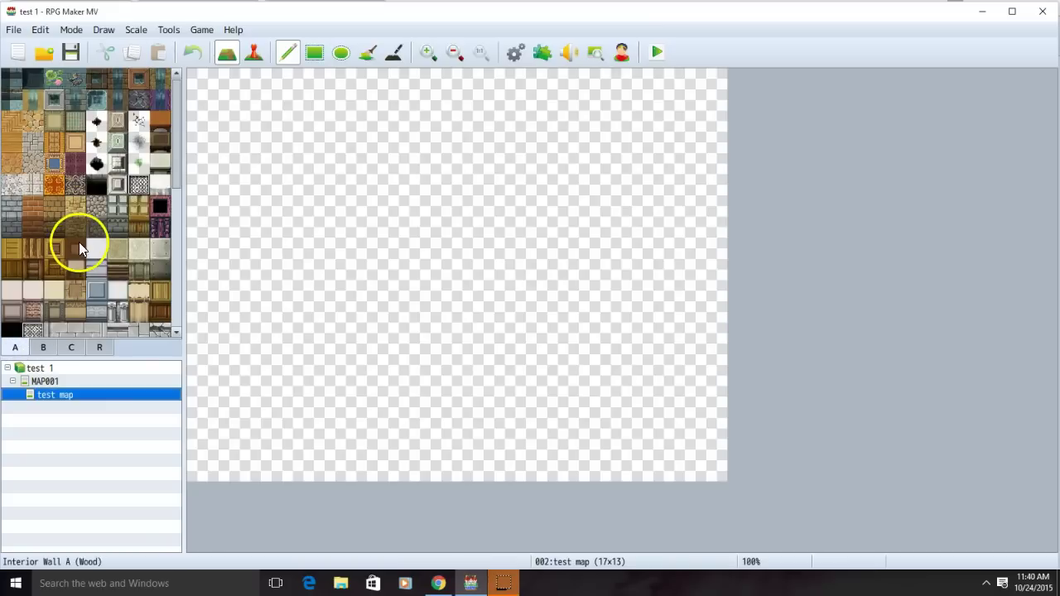
{"action": "left_click", "coordinate": [43, 348]}
{"action": "scroll", "coordinate": [83, 299], "scroll_direction": "down", "scroll_amount": 3}
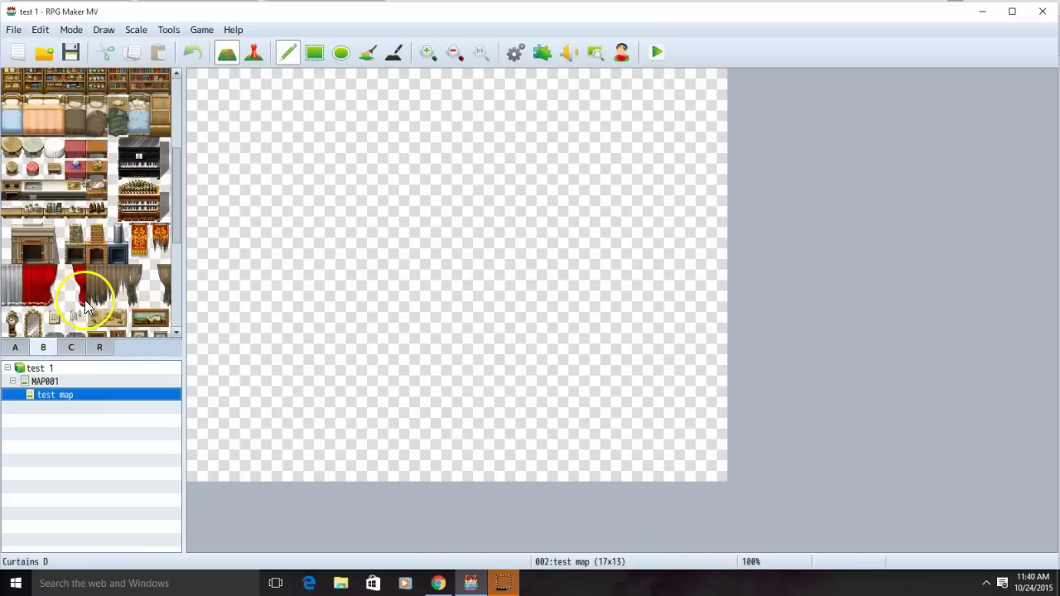
{"action": "left_click", "coordinate": [89, 302]}
{"action": "left_click", "coordinate": [15, 348]}
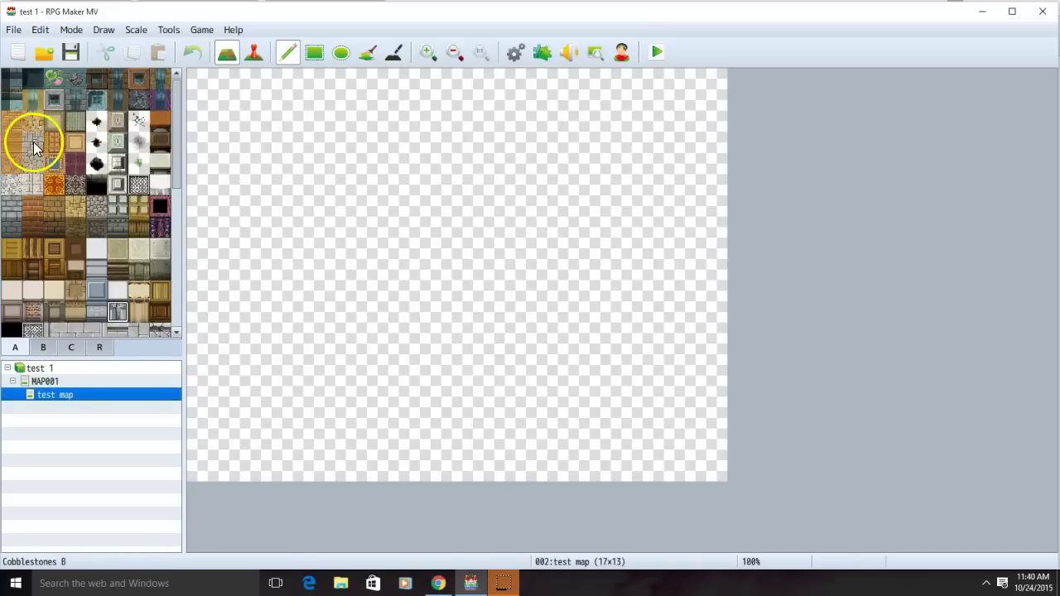
{"action": "left_click", "coordinate": [12, 143]}
{"action": "mouse_move", "coordinate": [213, 157]}
{"action": "left_mouse_down"}
{"action": "mouse_move", "coordinate": [365, 162]}
{"action": "mouse_move", "coordinate": [373, 207]}
{"action": "mouse_move", "coordinate": [214, 208]}
{"action": "mouse_move", "coordinate": [283, 174]}
{"action": "left_mouse_up"}
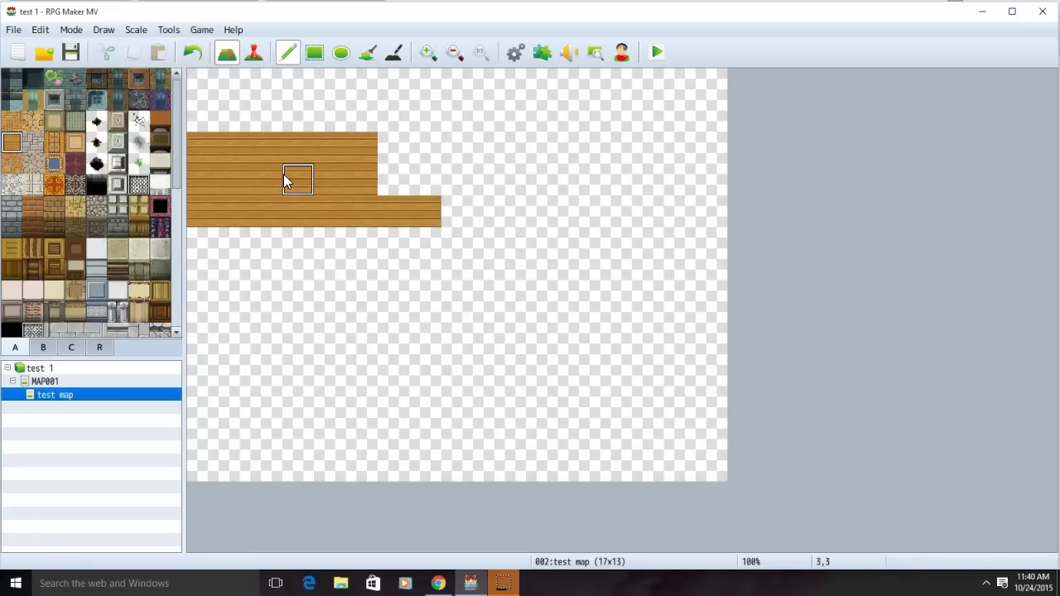
Paint a dark wooden ledge down the map's left column.
{"action": "scroll", "coordinate": [122, 220], "scroll_direction": "down", "scroll_amount": 1}
{"action": "scroll", "coordinate": [124, 228], "scroll_direction": "down", "scroll_amount": 5}
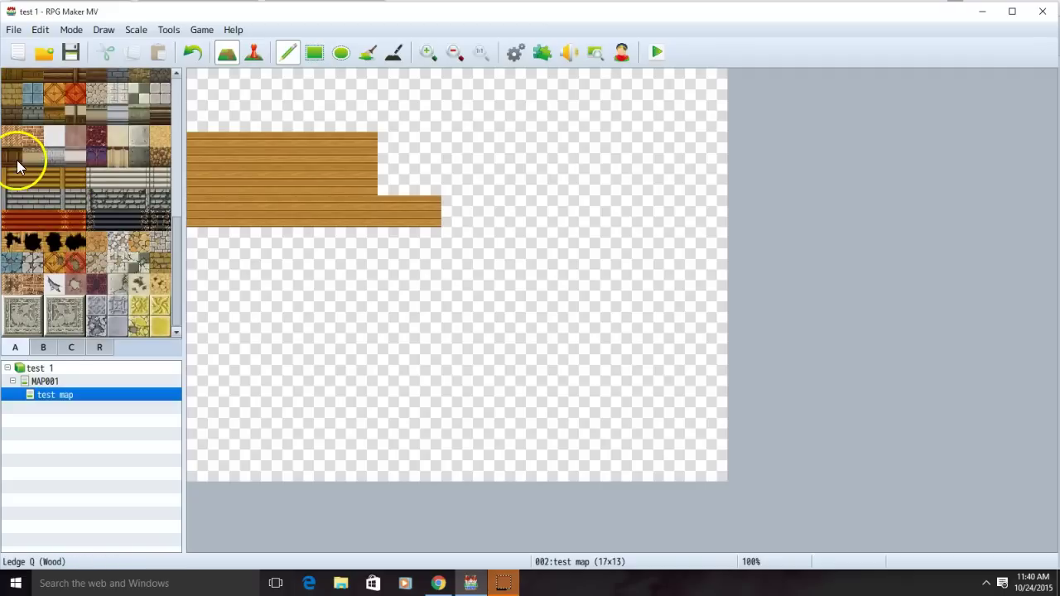
{"action": "left_click", "coordinate": [14, 157]}
{"action": "left_click", "coordinate": [205, 151]}
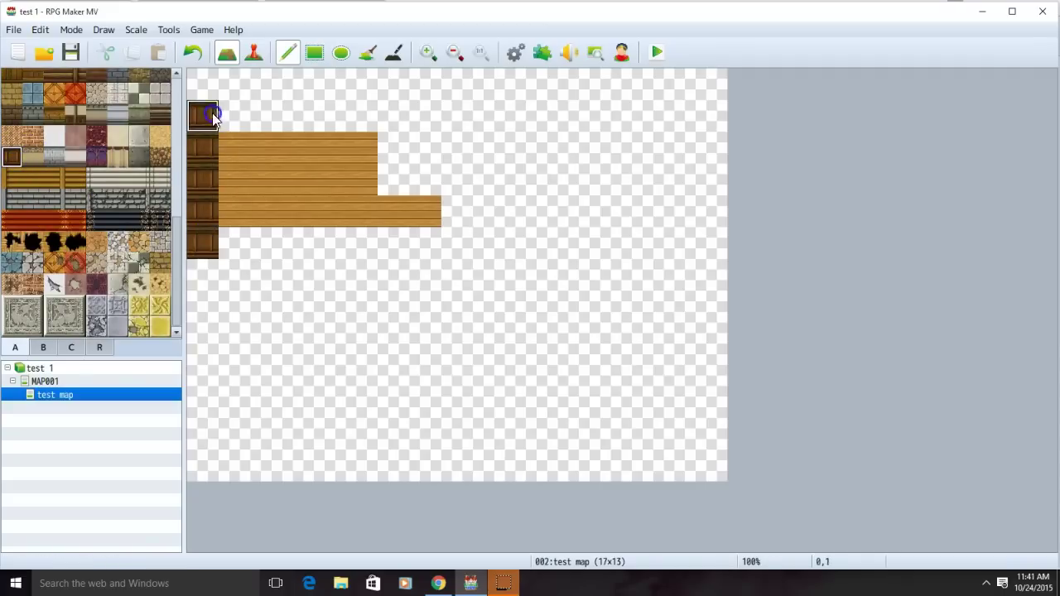
{"action": "left_click", "coordinate": [207, 84]}
{"action": "left_click", "coordinate": [201, 271]}
Paint vertical wood planks over the room, then undo those strokes.
{"action": "scroll", "coordinate": [111, 261], "scroll_direction": "up", "scroll_amount": 3}
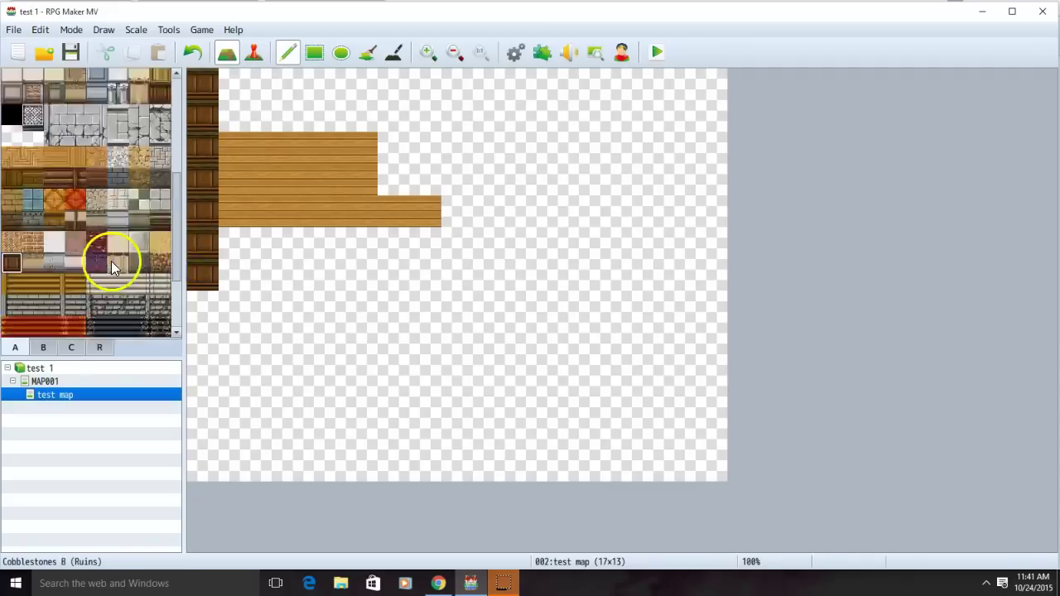
{"action": "scroll", "coordinate": [111, 261], "scroll_direction": "up", "scroll_amount": 2}
{"action": "left_click", "coordinate": [75, 223]}
{"action": "mouse_move", "coordinate": [234, 116]}
{"action": "left_mouse_down"}
{"action": "mouse_move", "coordinate": [299, 117]}
{"action": "mouse_move", "coordinate": [376, 171]}
{"action": "mouse_move", "coordinate": [334, 208]}
{"action": "mouse_move", "coordinate": [643, 407]}
{"action": "left_mouse_up"}
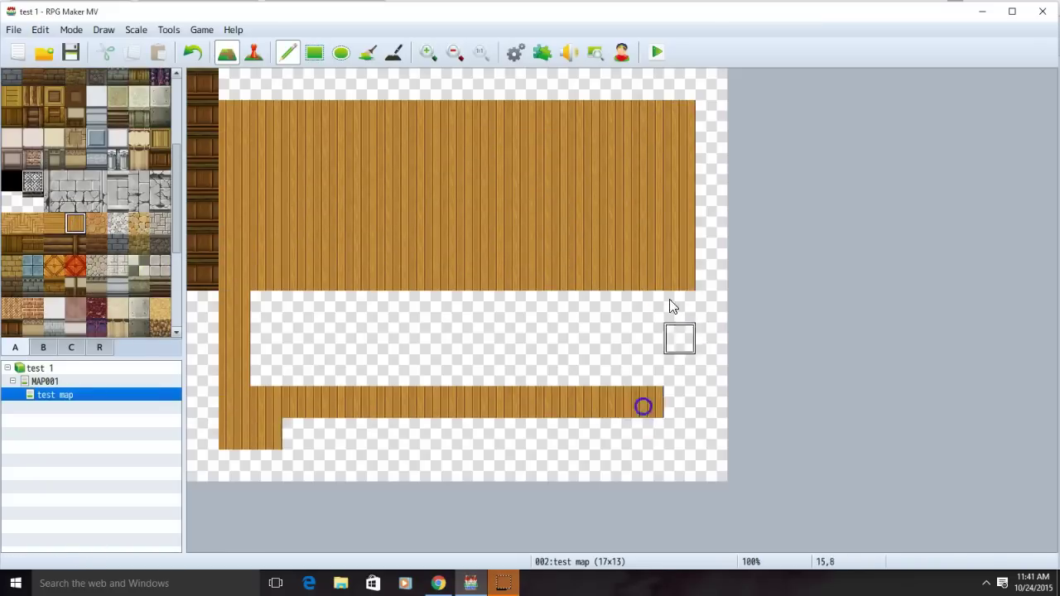
{"action": "mouse_move", "coordinate": [672, 307]}
{"action": "left_mouse_down"}
{"action": "mouse_move", "coordinate": [598, 379]}
{"action": "mouse_move", "coordinate": [602, 345]}
{"action": "left_mouse_up"}
{"action": "left_click", "coordinate": [154, 303]}
{"action": "left_click_drag", "start_coordinate": [290, 465], "coordinate": [394, 471]}
{"action": "key", "text": "ctrl+z"}
{"action": "left_click", "coordinate": [39, 30]}
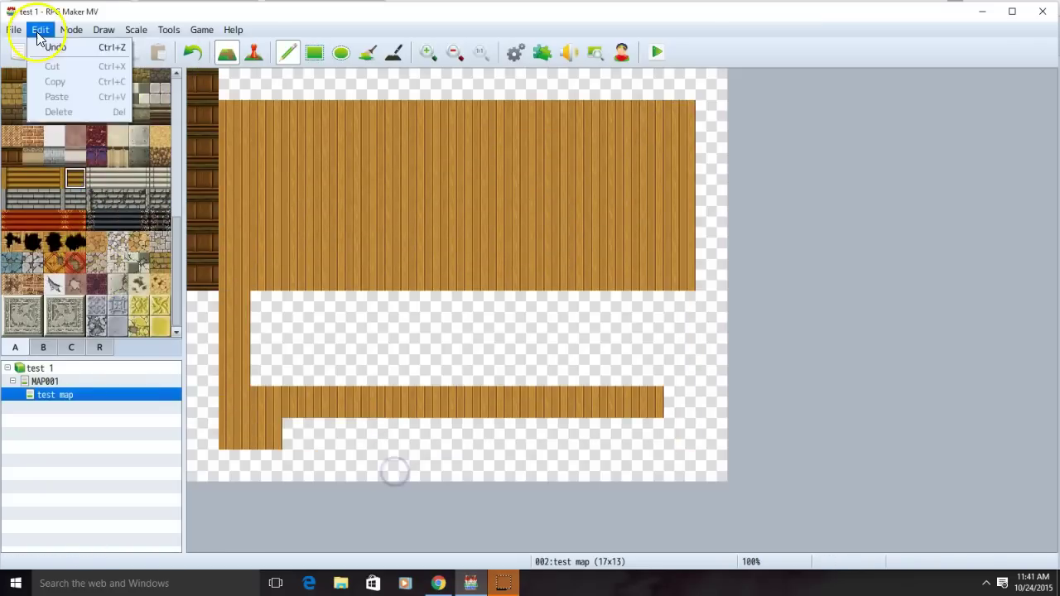
{"action": "scroll", "coordinate": [36, 166], "scroll_direction": "up", "scroll_amount": 5}
Cover the whole room with horizontal wood-plank floor.
{"action": "left_click", "coordinate": [11, 123]}
{"action": "mouse_move", "coordinate": [265, 397]}
{"action": "left_mouse_down"}
{"action": "mouse_move", "coordinate": [670, 303]}
{"action": "mouse_move", "coordinate": [262, 433]}
{"action": "mouse_move", "coordinate": [473, 130]}
{"action": "mouse_move", "coordinate": [502, 149]}
{"action": "left_mouse_up"}
{"action": "scroll", "coordinate": [28, 248], "scroll_direction": "down", "scroll_amount": 10}
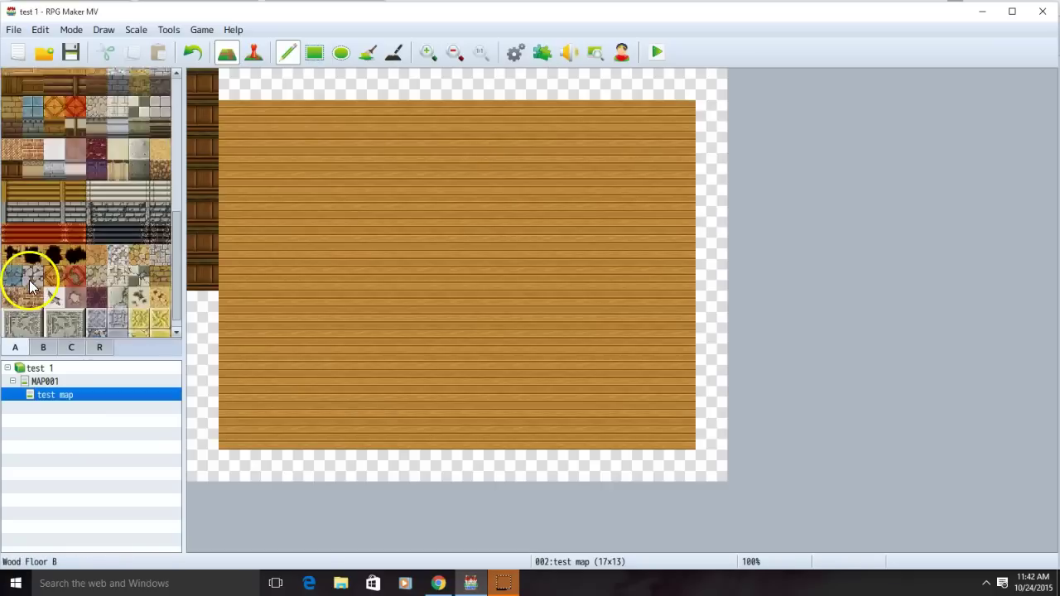
{"action": "scroll", "coordinate": [29, 286], "scroll_direction": "up", "scroll_amount": 5}
Enclose the room with dark wooden wall tiles, including the top row and right column.
{"action": "left_click", "coordinate": [54, 269]}
{"action": "mouse_move", "coordinate": [687, 463]}
{"action": "left_mouse_down"}
{"action": "mouse_move", "coordinate": [204, 473]}
{"action": "mouse_move", "coordinate": [214, 95]}
{"action": "left_mouse_up"}
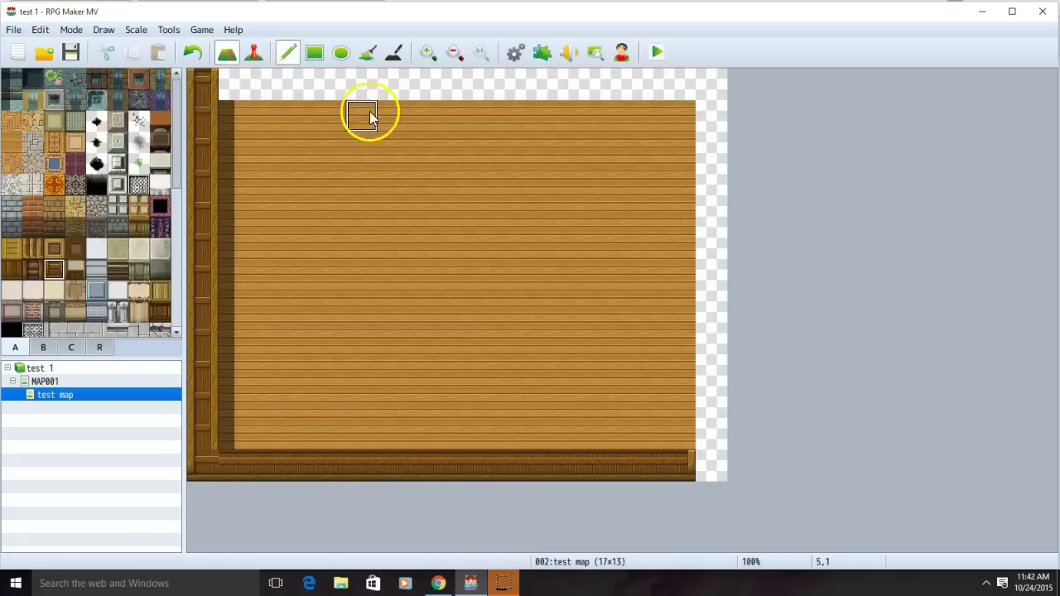
{"action": "mouse_move", "coordinate": [227, 83]}
{"action": "left_mouse_down"}
{"action": "mouse_move", "coordinate": [323, 95]}
{"action": "mouse_move", "coordinate": [619, 83]}
{"action": "left_mouse_up"}
{"action": "mouse_move", "coordinate": [686, 83]}
{"action": "left_mouse_down"}
{"action": "mouse_move", "coordinate": [696, 78]}
{"action": "mouse_move", "coordinate": [701, 104]}
{"action": "left_mouse_up"}
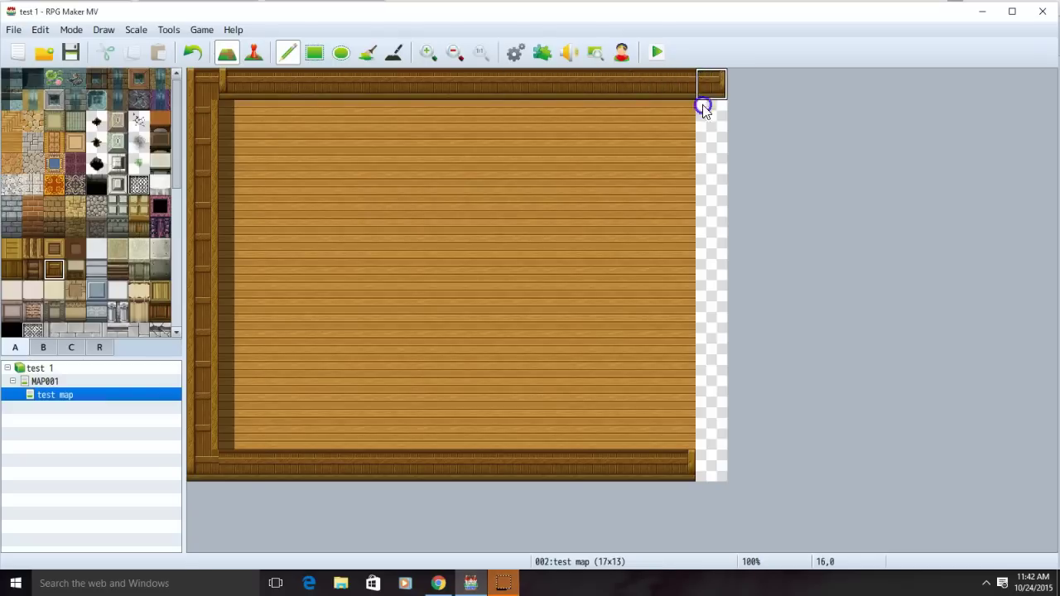
{"action": "key", "text": "F6"}
{"action": "left_click", "coordinate": [685, 121]}
Set the player's starting position to the upper-right floor cell.
{"action": "right_click", "coordinate": [686, 121]}
{"action": "mouse_move", "coordinate": [729, 244]}
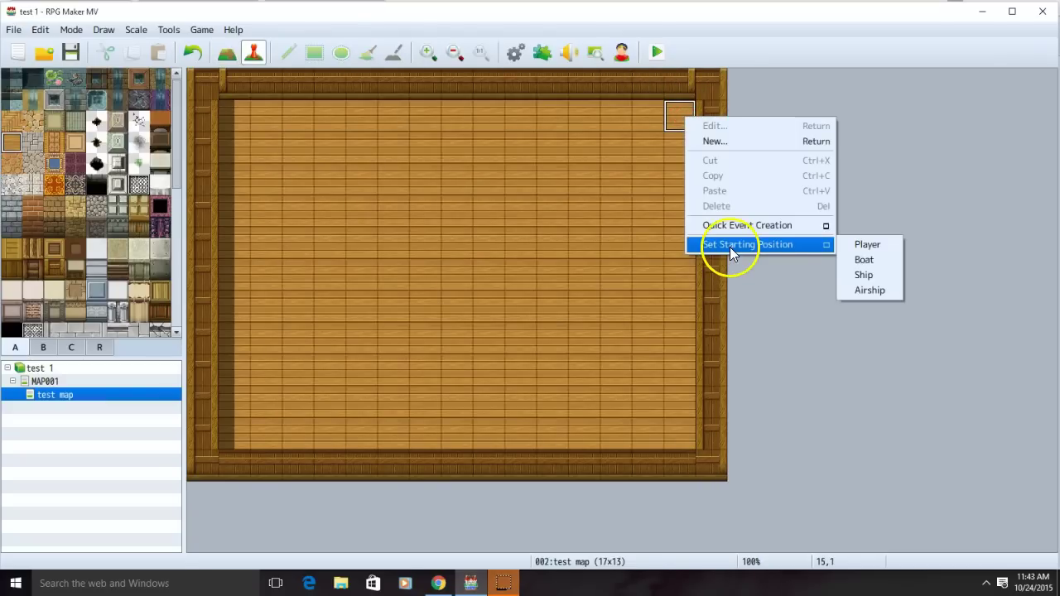
{"action": "left_click", "coordinate": [847, 246]}
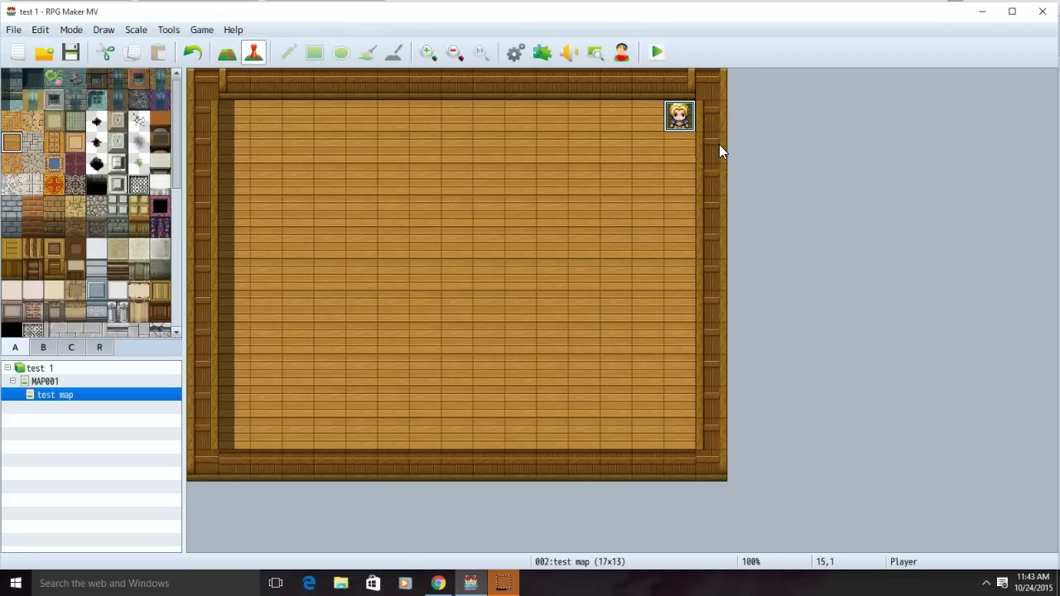
Save, playtest a new game and walk the player around the room, then close it.
{"action": "left_click", "coordinate": [657, 52]}
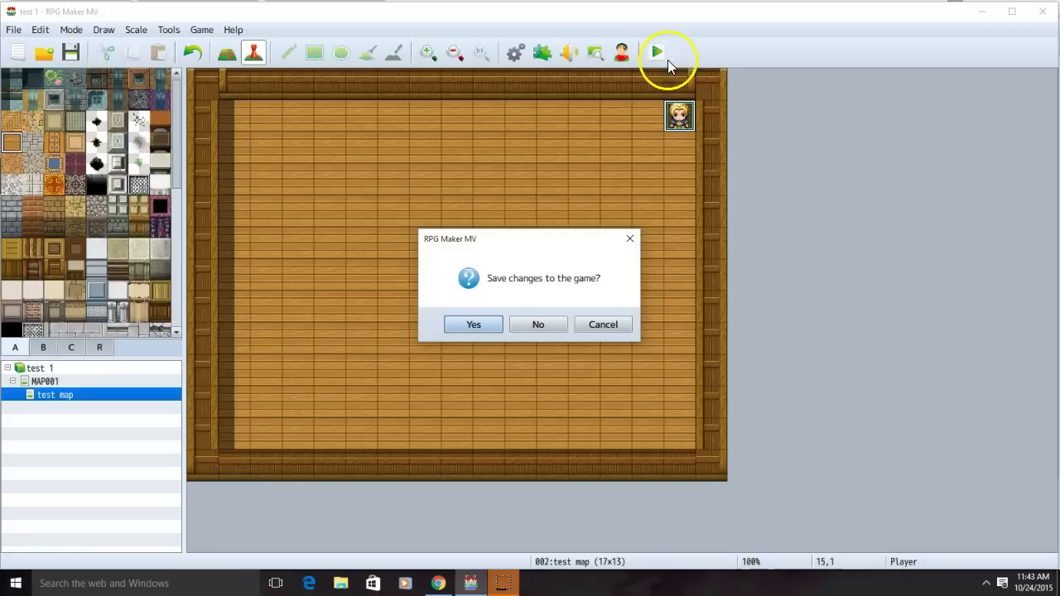
{"action": "left_click", "coordinate": [485, 329]}
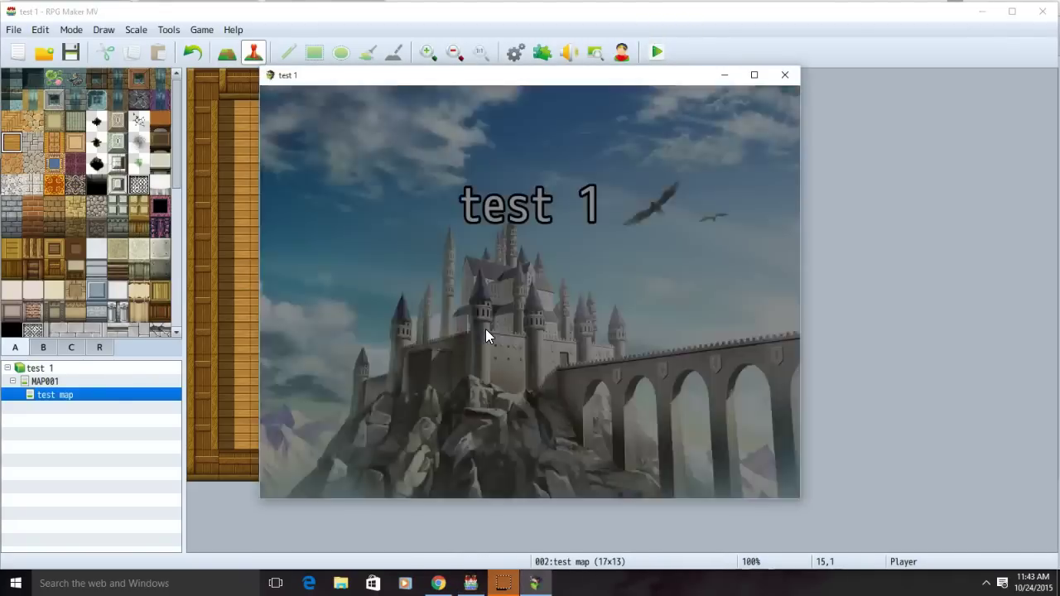
{"action": "key", "text": "Return"}
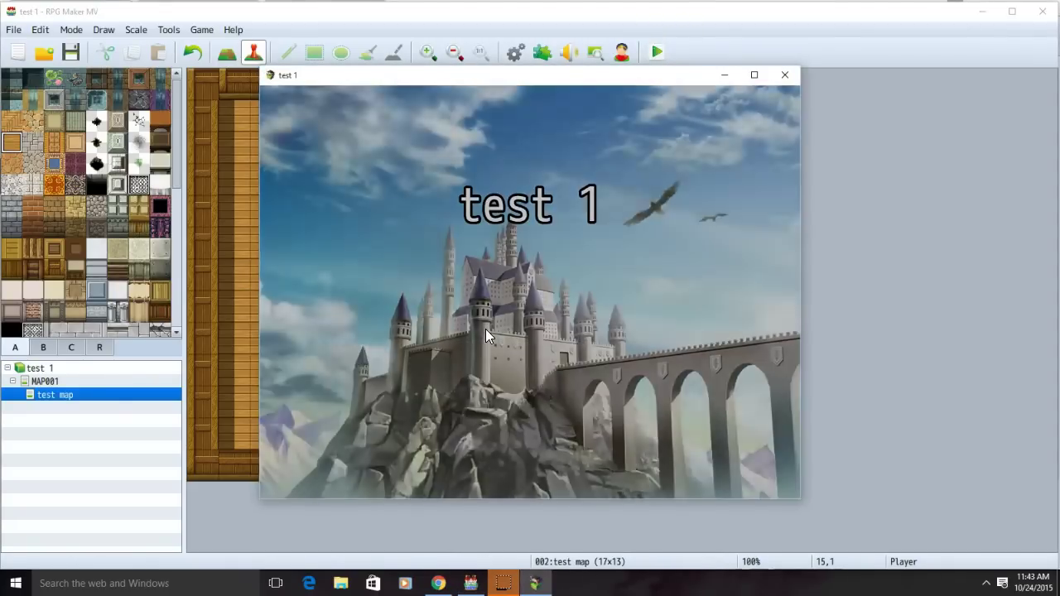
{"action": "key", "text": "Left"}
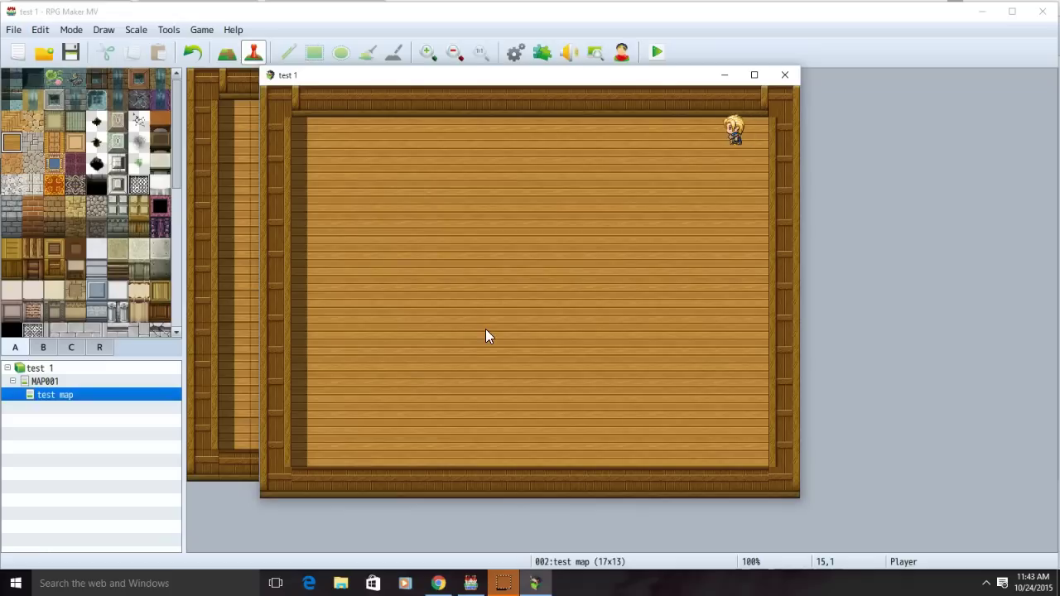
{"action": "key", "text": "Left"}
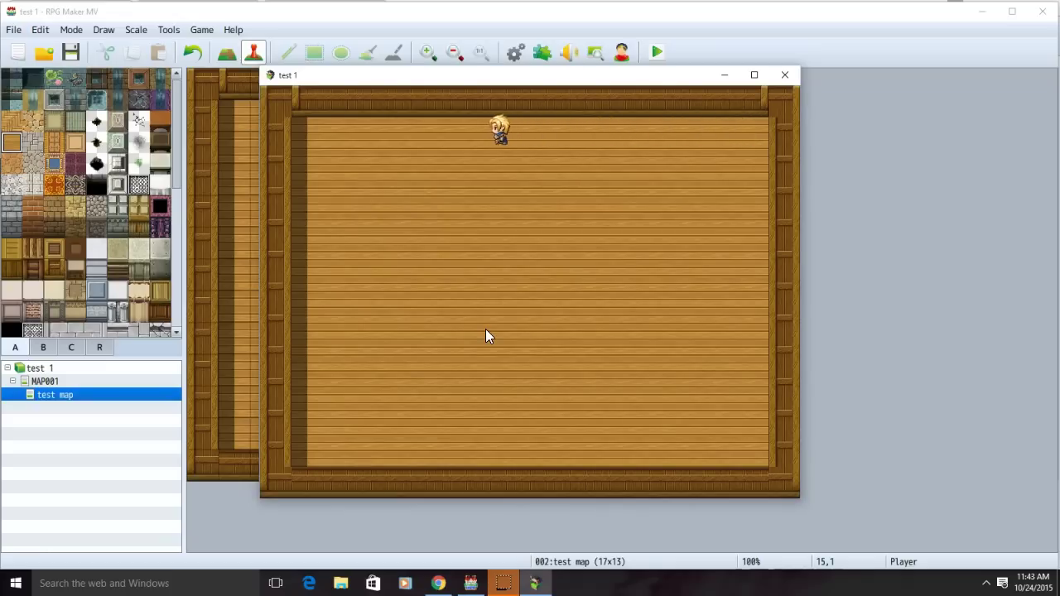
{"action": "key", "text": "Down"}
{"action": "key", "text": "Down"}
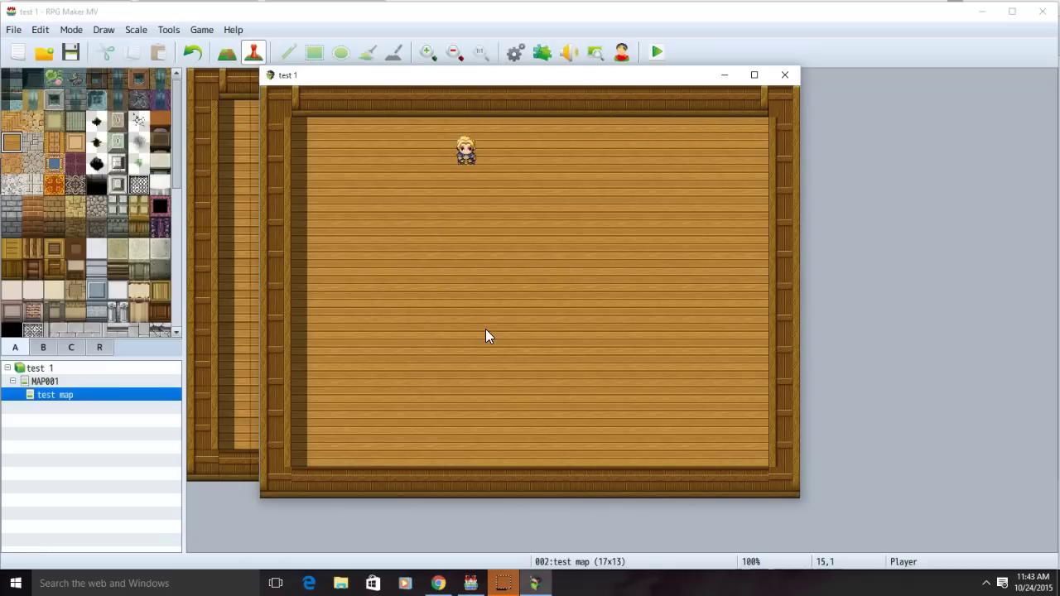
{"action": "key", "text": "Up"}
{"action": "key", "text": "Left"}
{"action": "key", "text": "Left"}
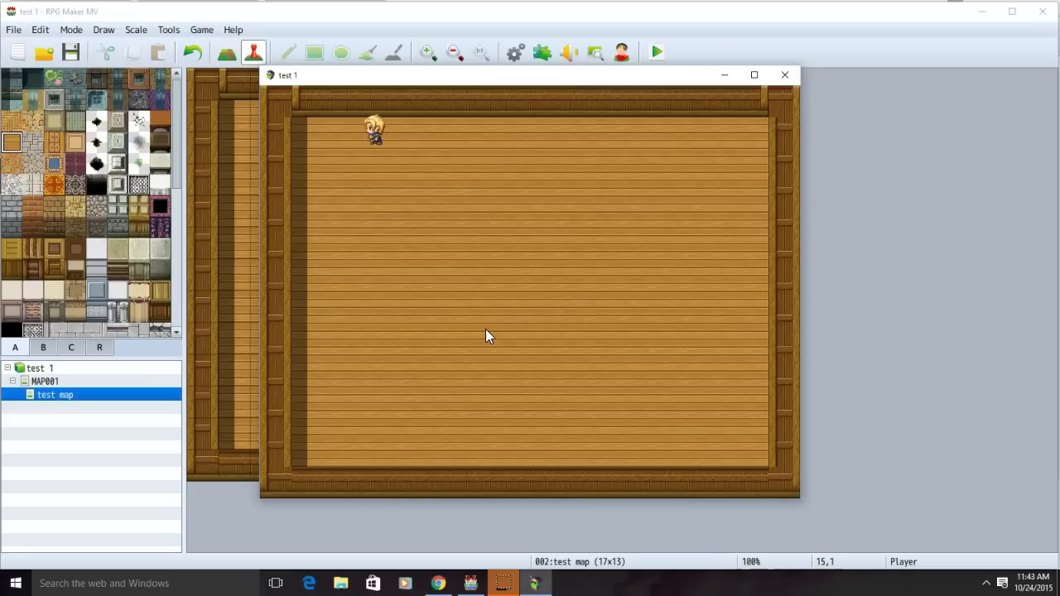
{"action": "key", "text": "Down"}
{"action": "key", "text": "Down"}
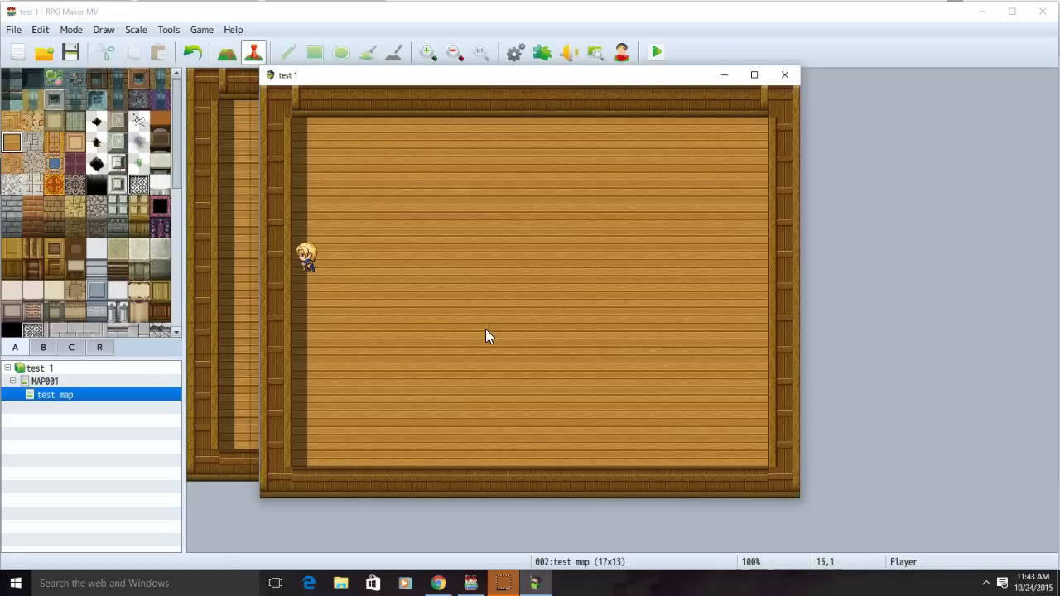
{"action": "left_click", "coordinate": [785, 75]}
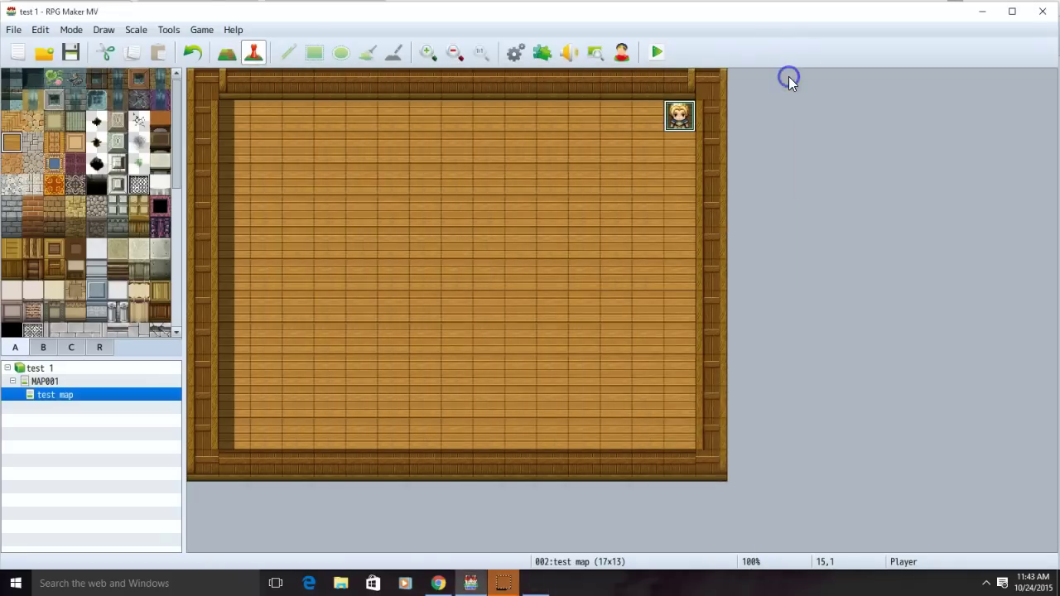
Cut a doorway gap into the centre of the room's bottom wall.
{"action": "left_click", "coordinate": [227, 52]}
{"action": "left_click", "coordinate": [386, 241]}
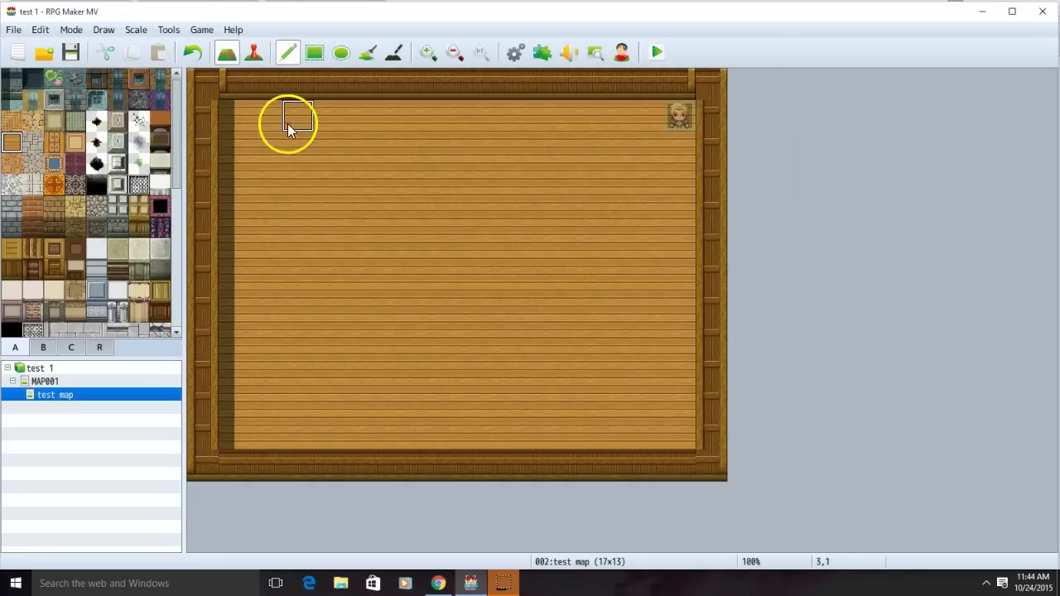
{"action": "left_click", "coordinate": [228, 64]}
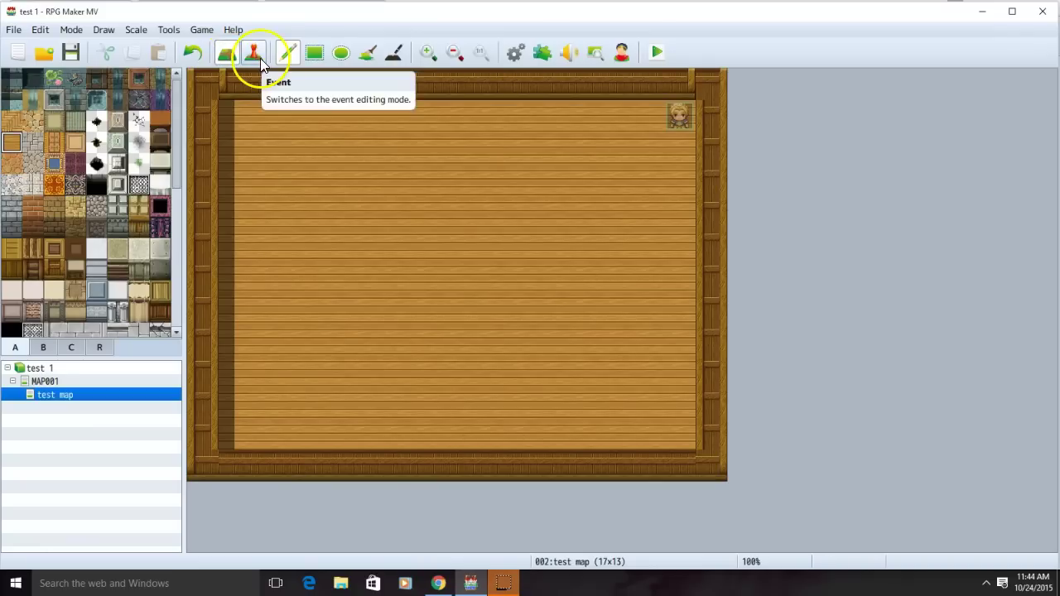
{"action": "left_click", "coordinate": [252, 54]}
{"action": "left_click", "coordinate": [265, 119]}
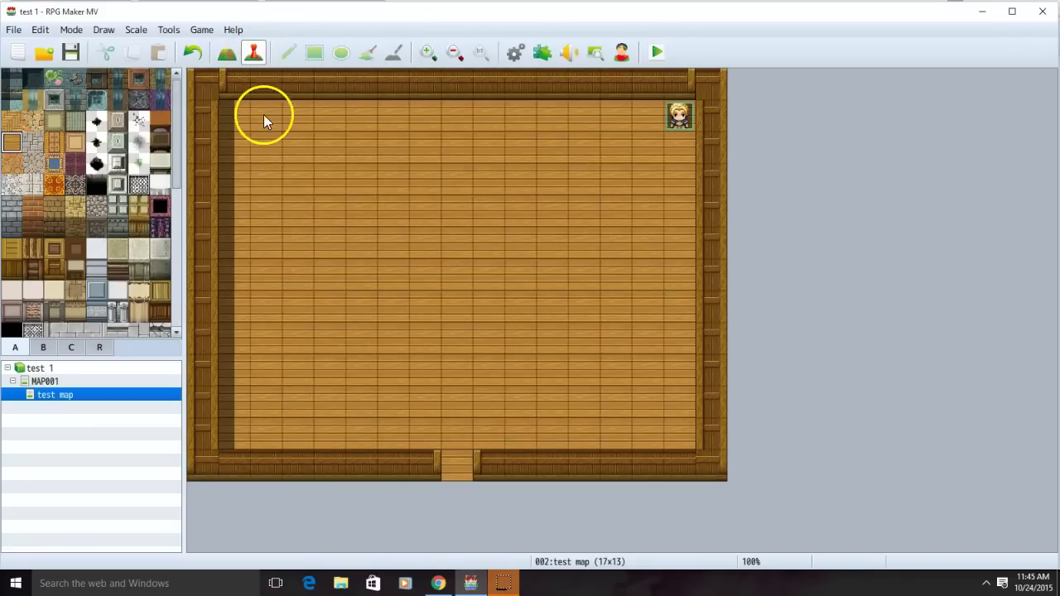
{"action": "left_click", "coordinate": [250, 57]}
{"action": "left_click", "coordinate": [415, 193]}
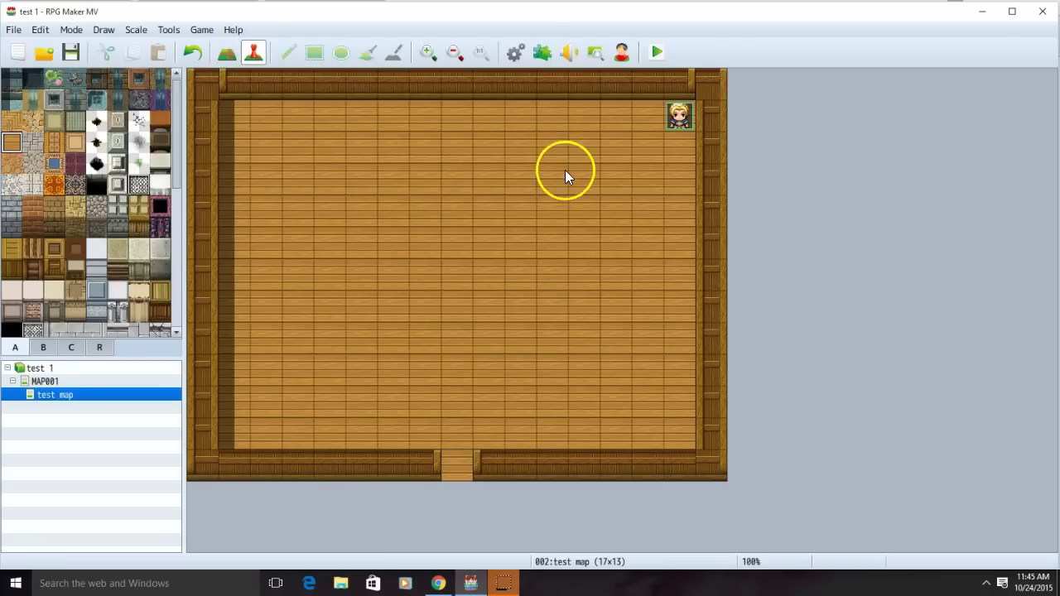
{"action": "left_click_drag", "start_coordinate": [464, 443], "coordinate": [469, 473]}
Create event EV001 on the bottom doorway tile with a Player Touch trigger.
{"action": "double_click", "coordinate": [454, 468]}
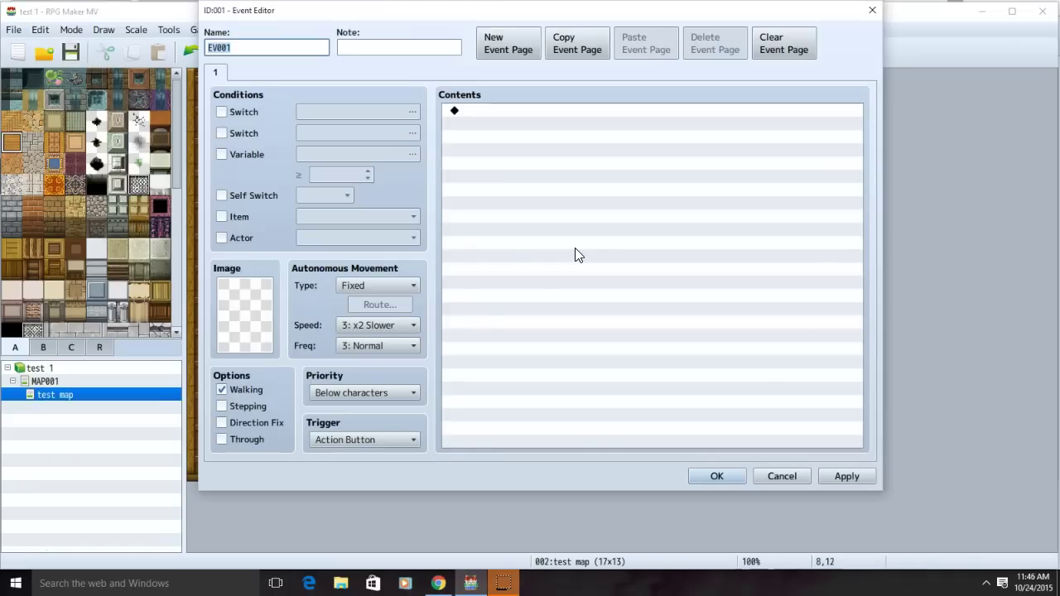
{"action": "left_click", "coordinate": [379, 442]}
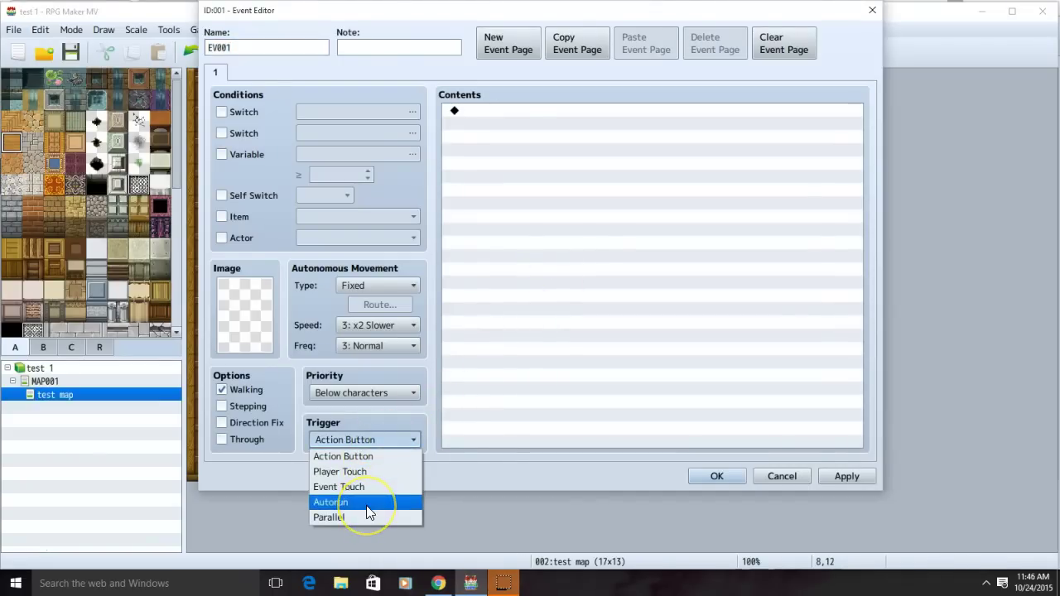
{"action": "left_click", "coordinate": [343, 471]}
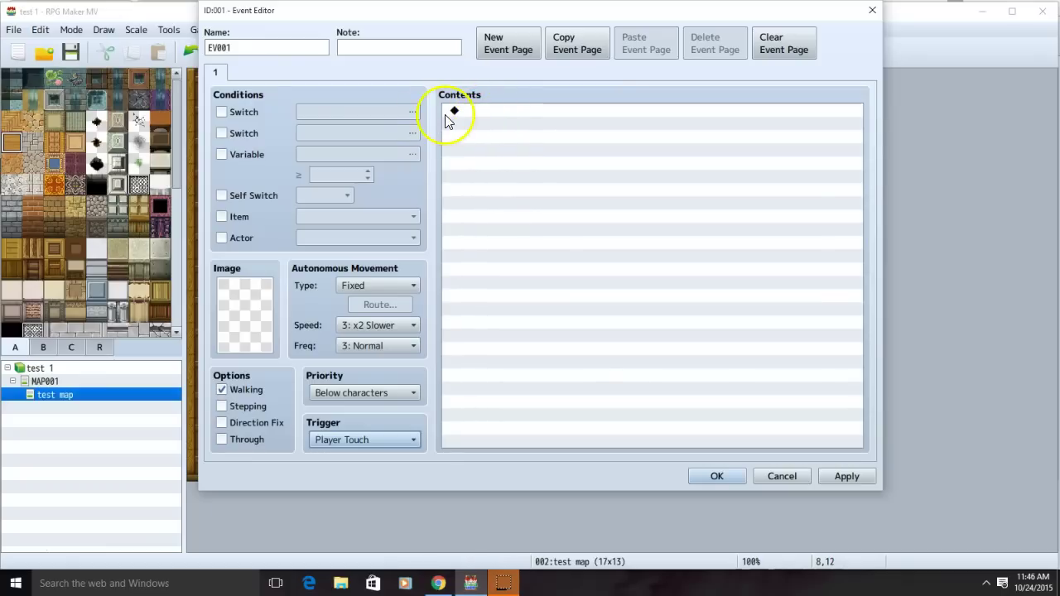
{"action": "left_click", "coordinate": [477, 114]}
Add a Transfer Player command sending the player to MAP001 (6,4).
{"action": "double_click", "coordinate": [476, 113]}
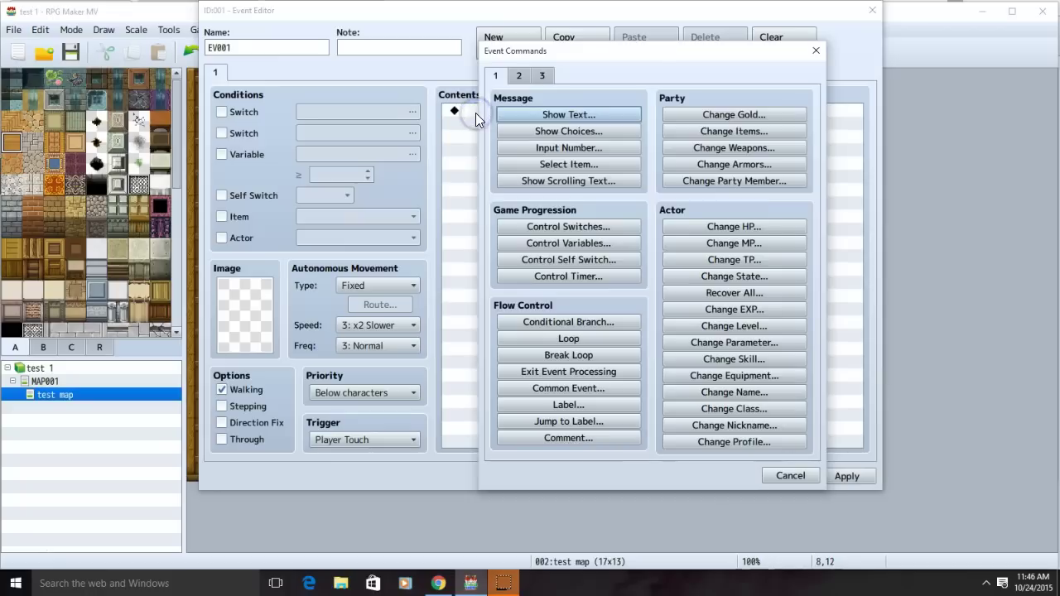
{"action": "left_click", "coordinate": [521, 77]}
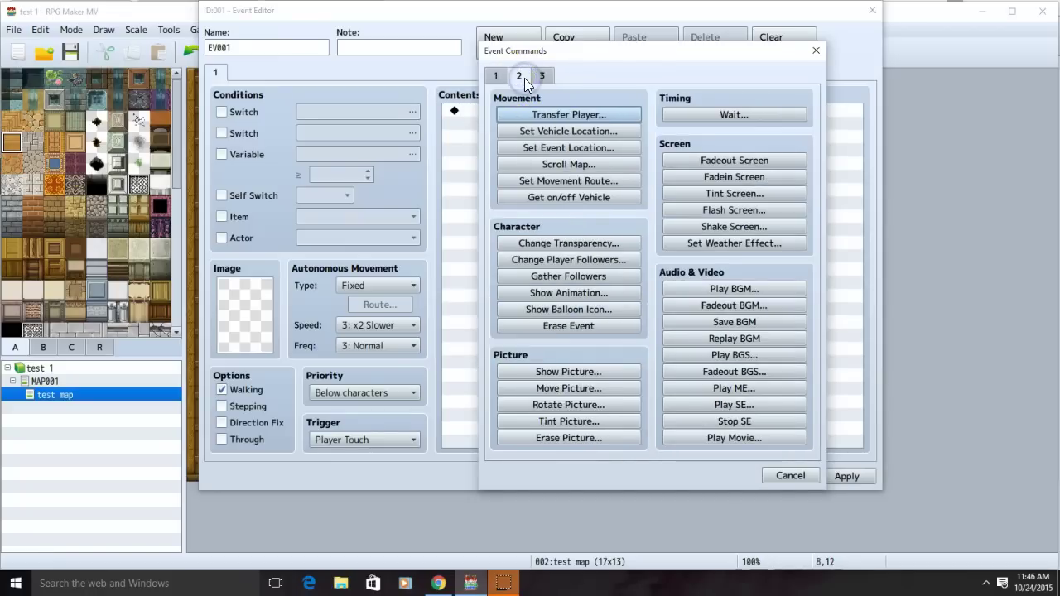
{"action": "left_click", "coordinate": [519, 108]}
{"action": "left_click", "coordinate": [553, 120]}
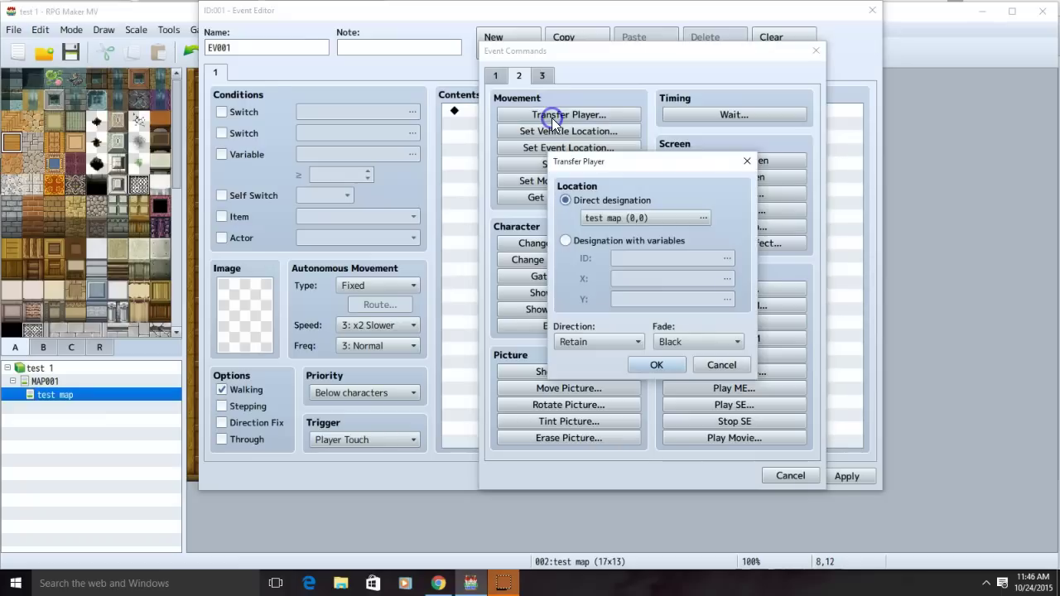
{"action": "left_click", "coordinate": [628, 217]}
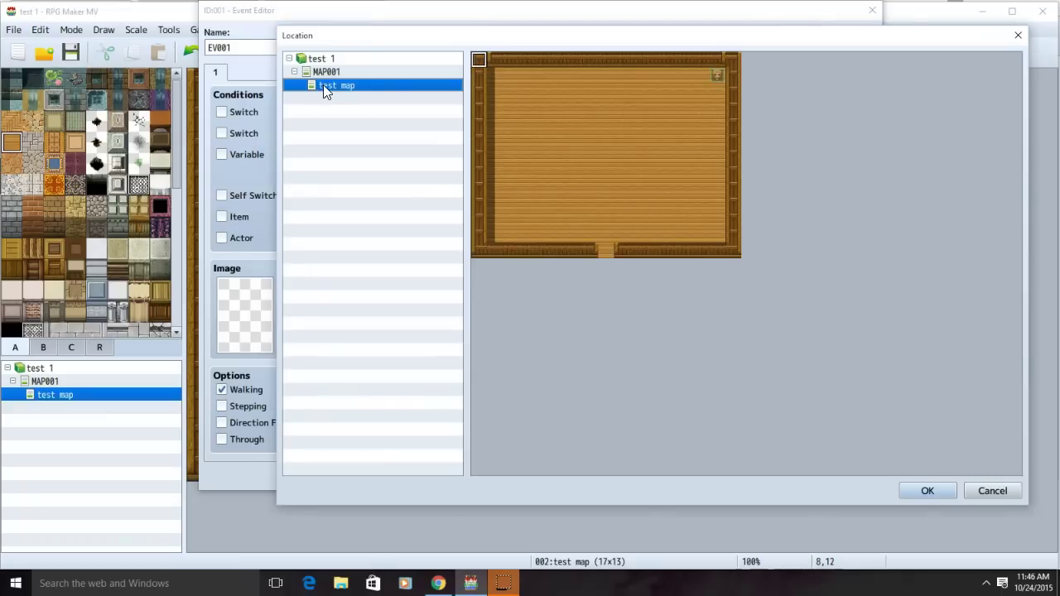
{"action": "left_click", "coordinate": [324, 71]}
{"action": "left_click", "coordinate": [558, 124]}
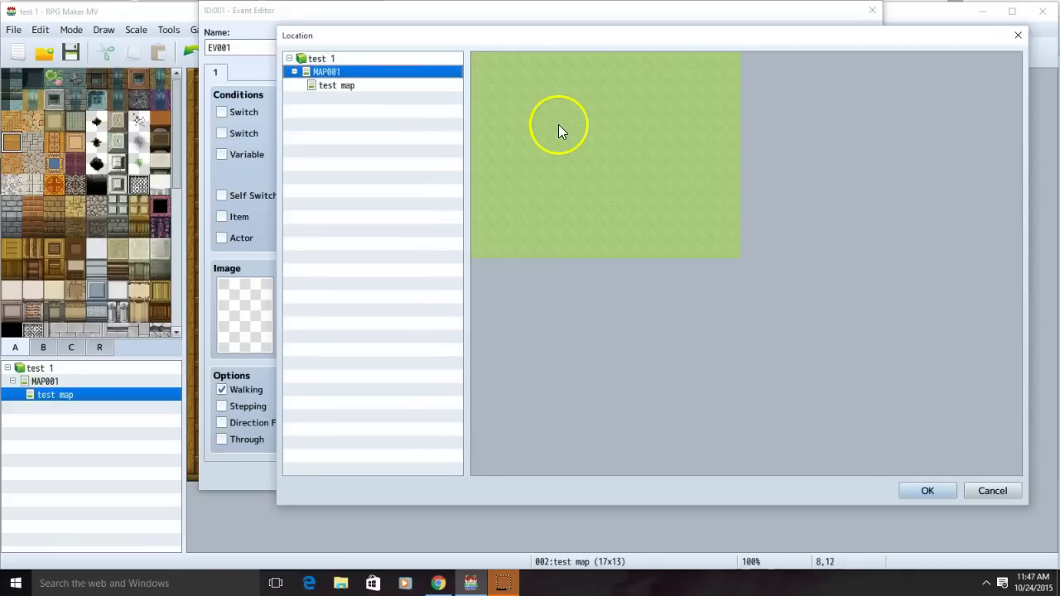
{"action": "left_click", "coordinate": [578, 130]}
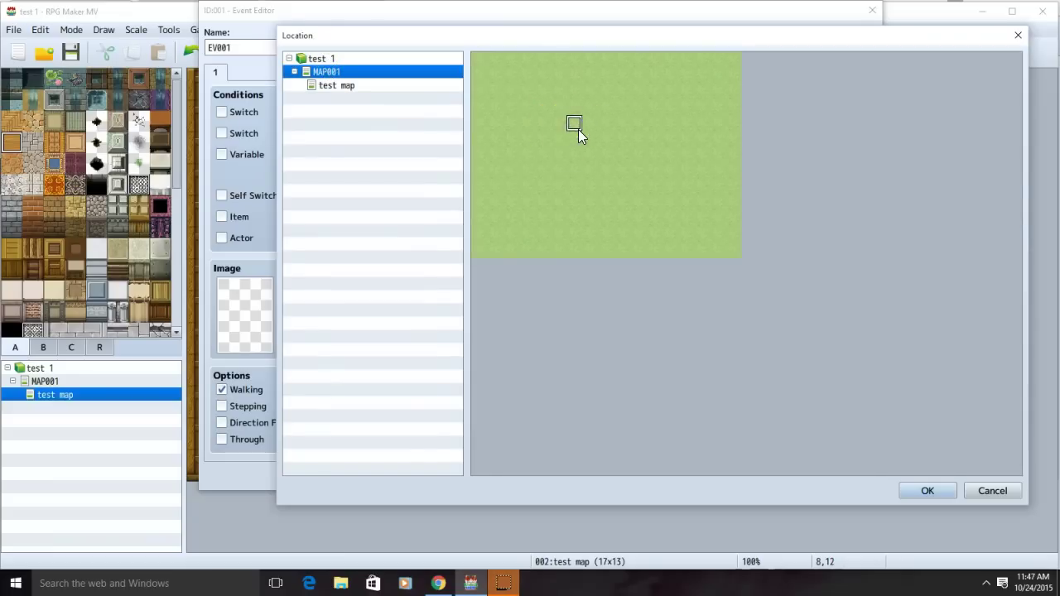
{"action": "left_click", "coordinate": [942, 491]}
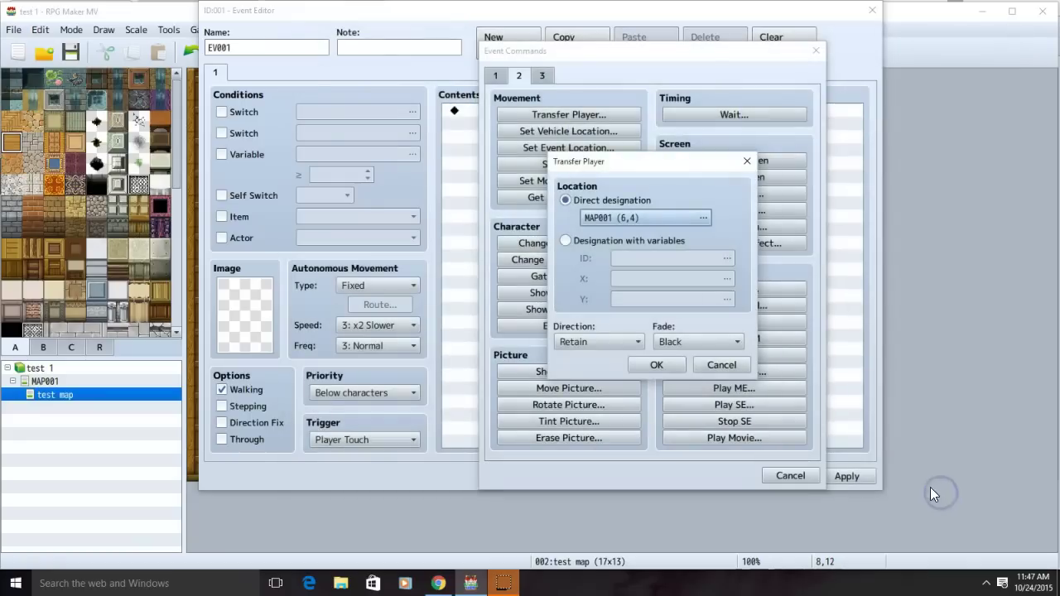
{"action": "left_click", "coordinate": [657, 366]}
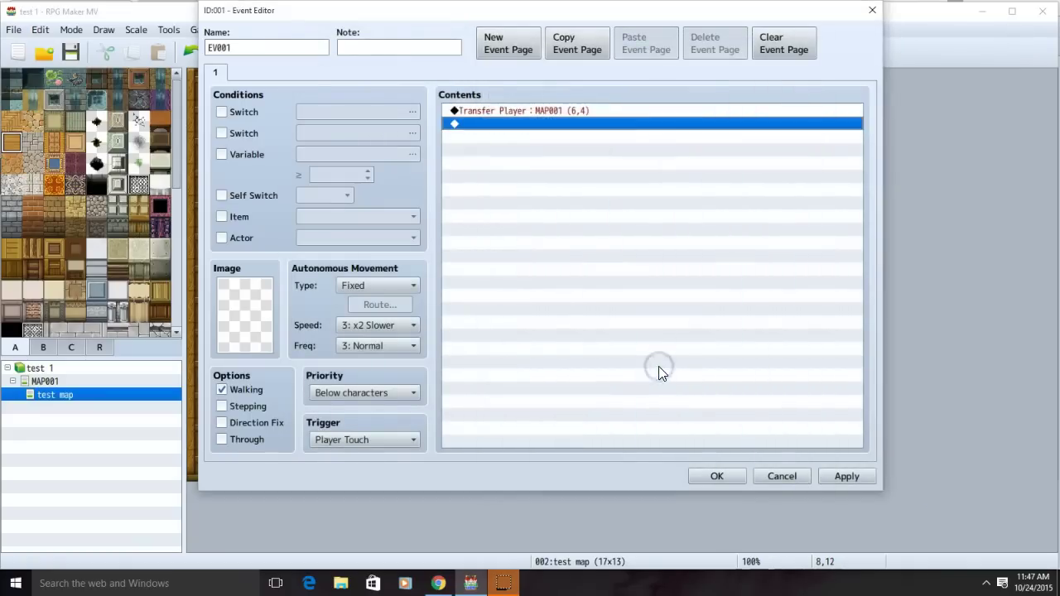
Give the event Stepping animation and Same as characters priority, and save it.
{"action": "left_click", "coordinate": [222, 389]}
{"action": "left_click", "coordinate": [221, 406]}
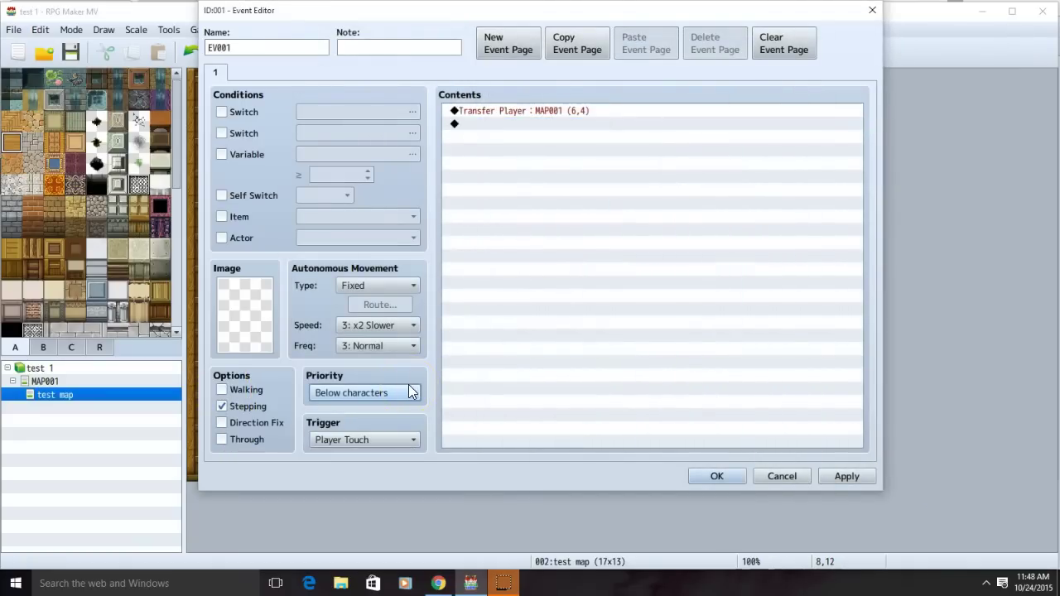
{"action": "left_click", "coordinate": [405, 395]}
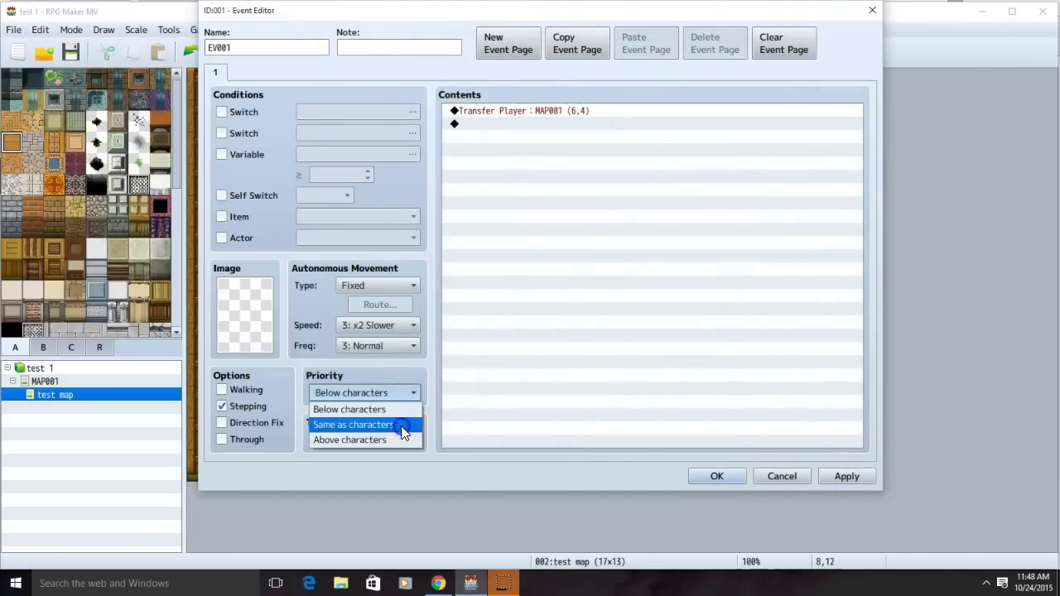
{"action": "left_click", "coordinate": [404, 425]}
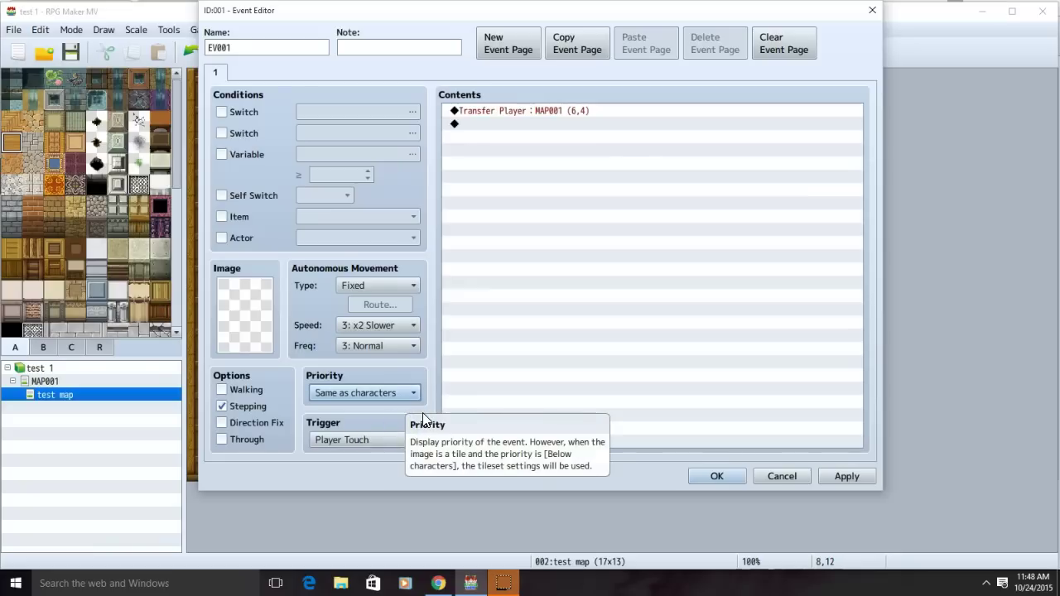
{"action": "left_click", "coordinate": [838, 477]}
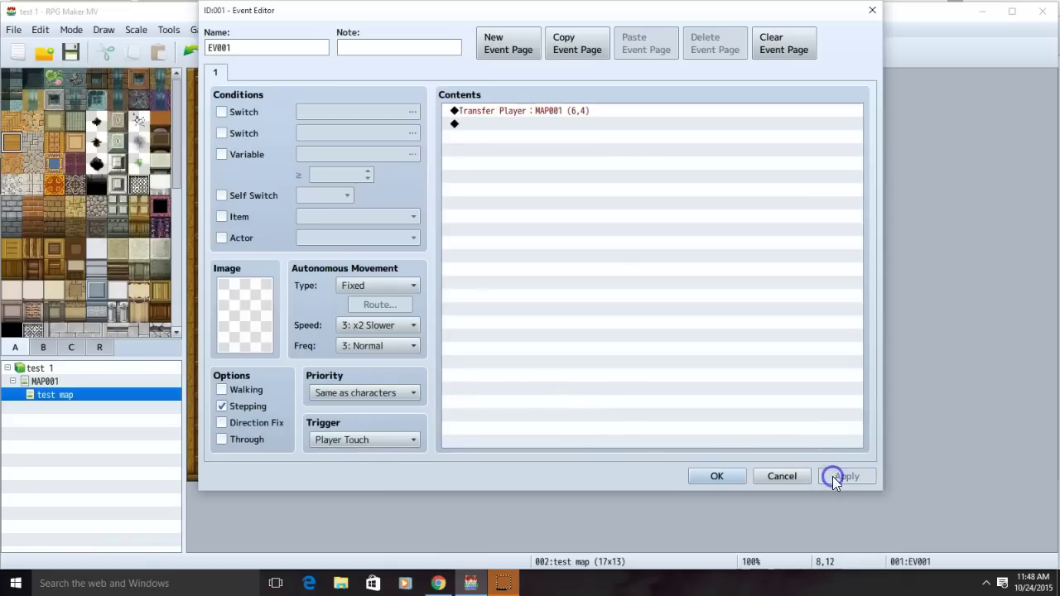
{"action": "left_click", "coordinate": [717, 477]}
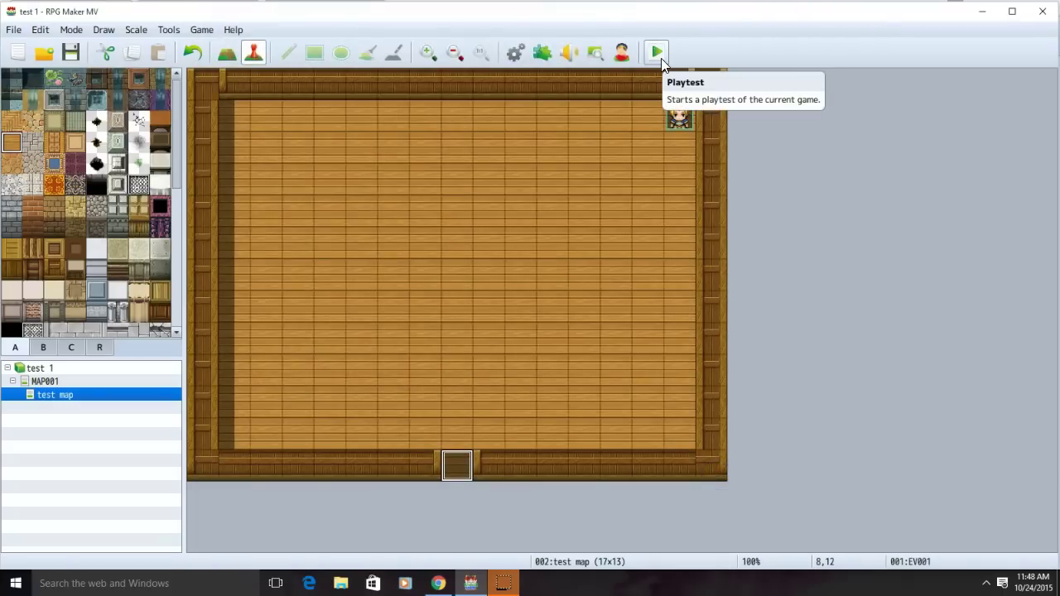
Save and playtest, walking the player onto the doorway to transfer to MAP001.
{"action": "left_click", "coordinate": [660, 52]}
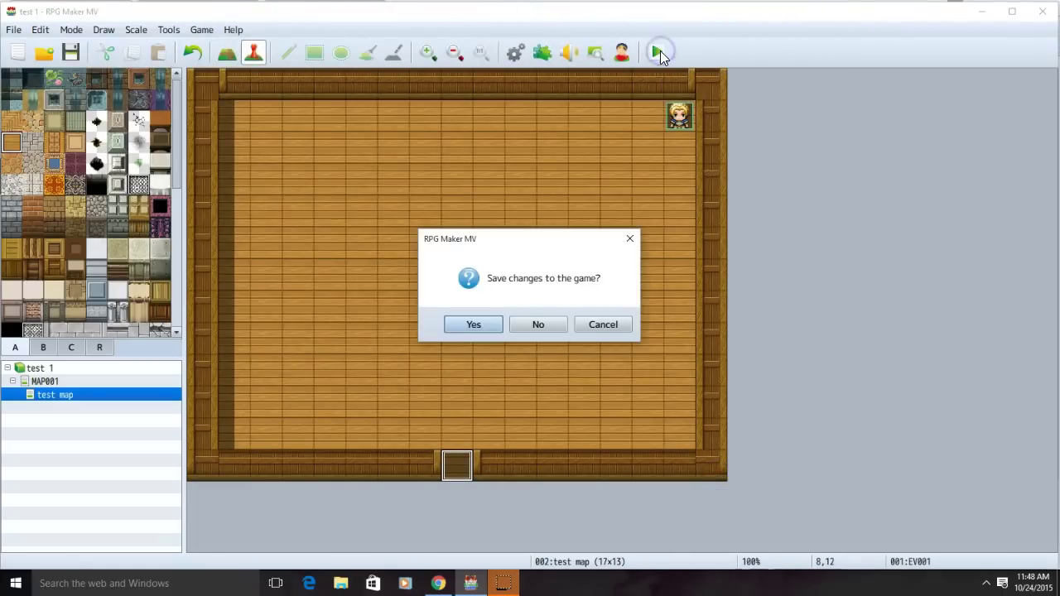
{"action": "left_click", "coordinate": [473, 324]}
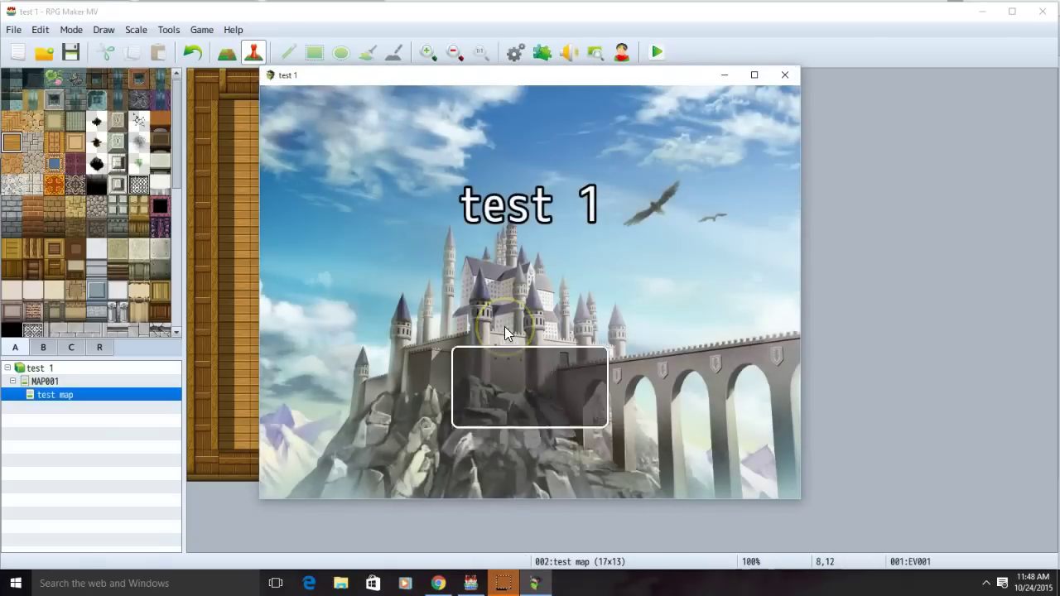
{"action": "key", "text": "Return"}
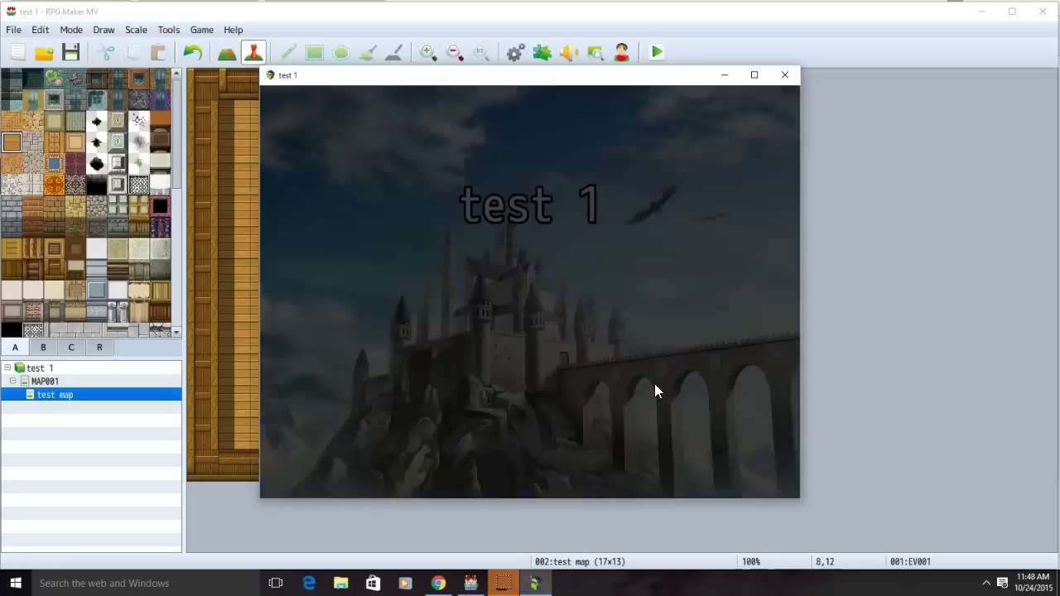
{"action": "key", "text": "Left"}
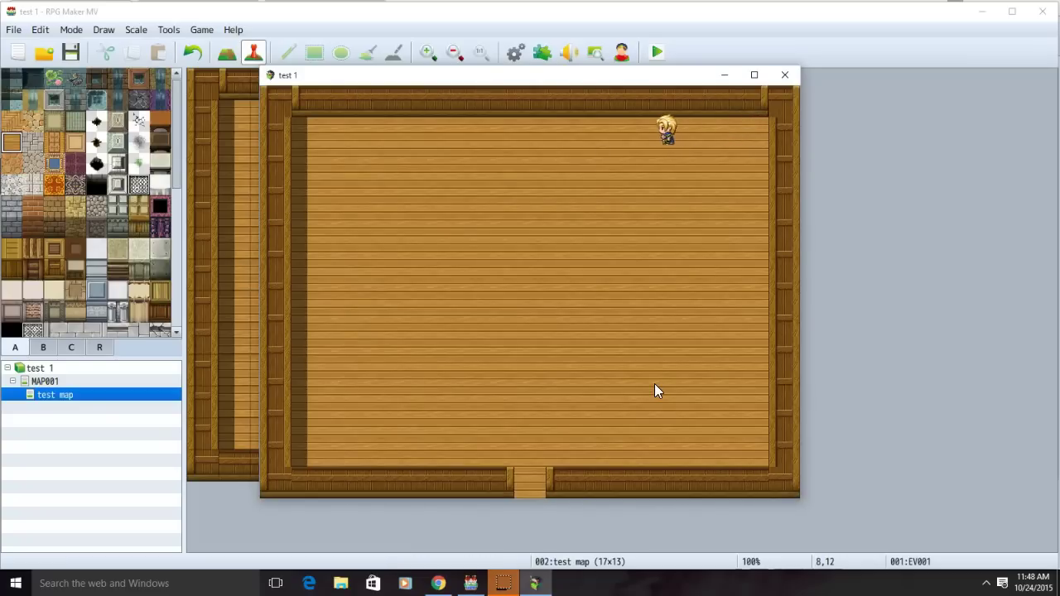
{"action": "key", "text": "Left"}
{"action": "key", "text": "Down"}
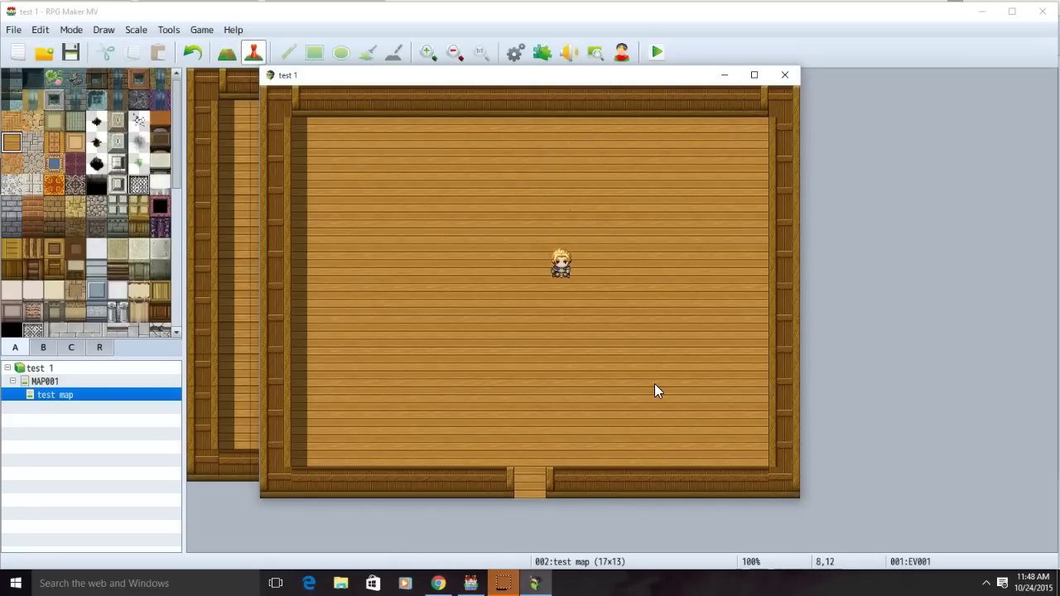
{"action": "key", "text": "Down"}
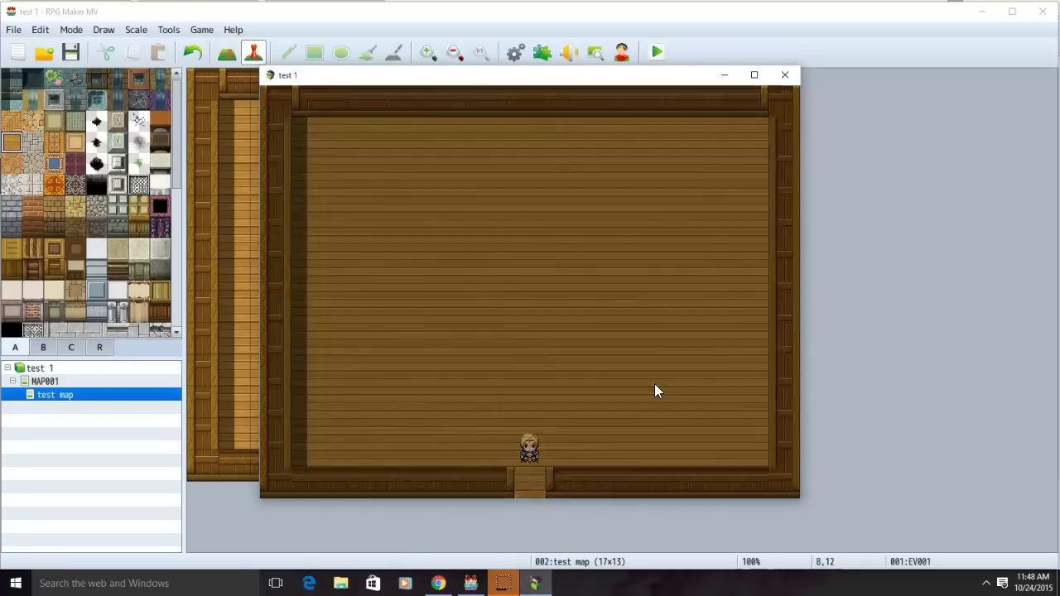
{"action": "key", "text": "Return"}
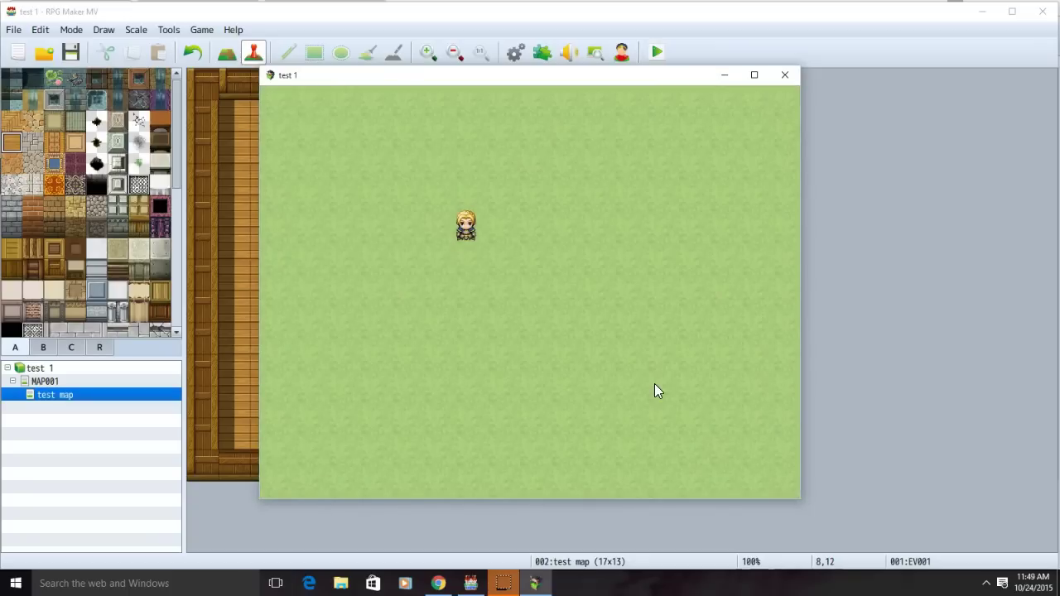
Paint Mountain (Dirt) tiles across MAP001's top row, leaving a gap near the middle.
{"action": "left_click", "coordinate": [785, 76]}
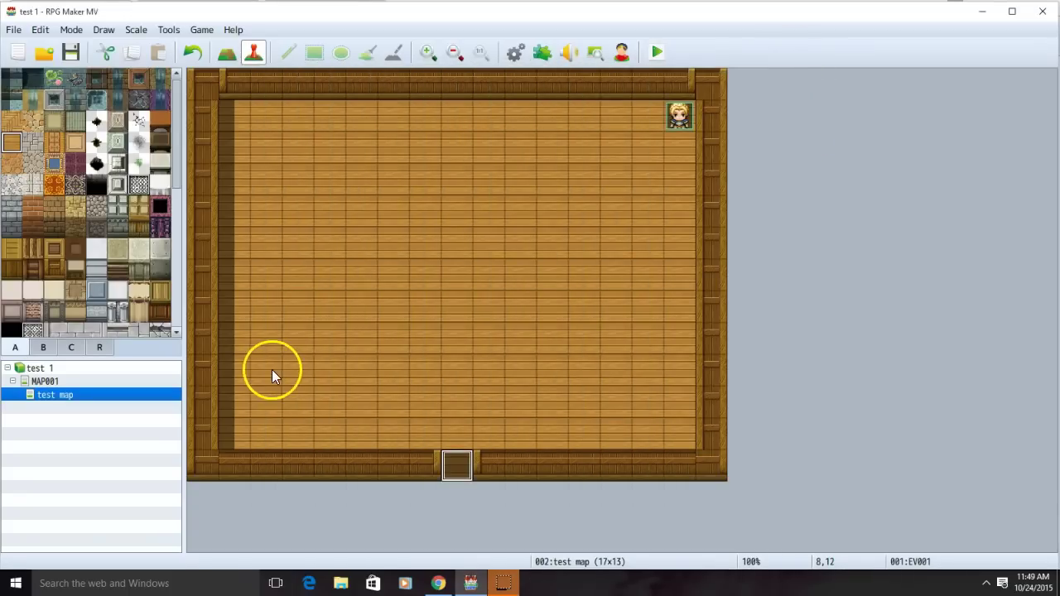
{"action": "left_click", "coordinate": [67, 382]}
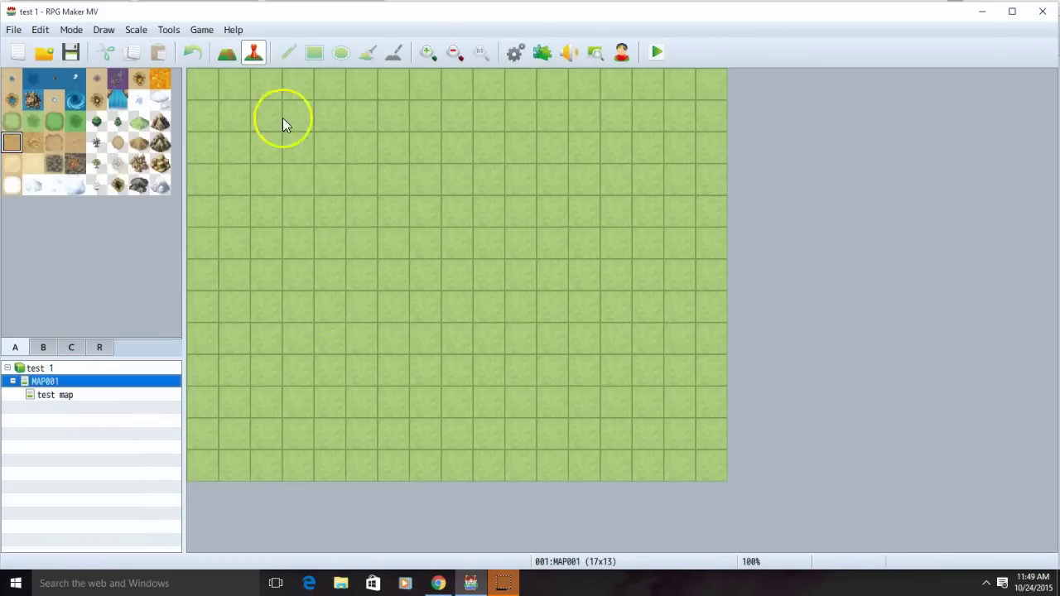
{"action": "left_click", "coordinate": [194, 80]}
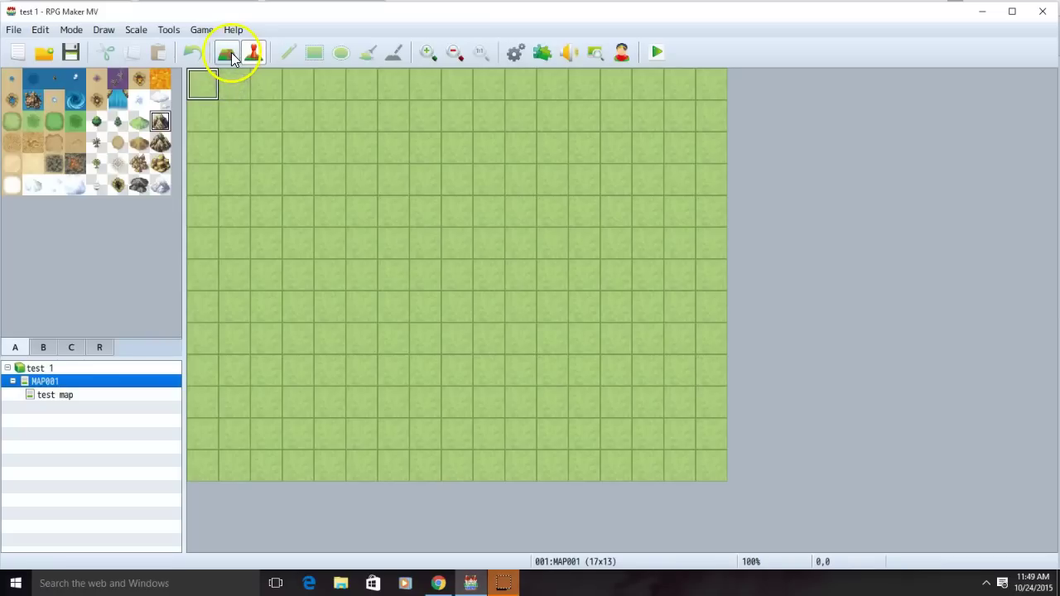
{"action": "left_click", "coordinate": [231, 52]}
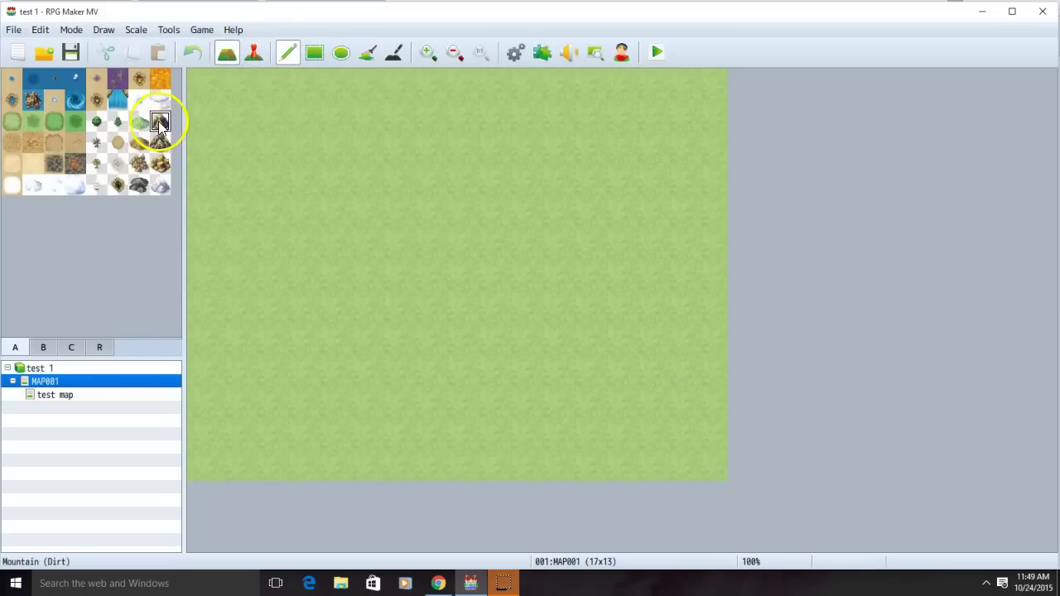
{"action": "left_click_drag", "start_coordinate": [200, 91], "coordinate": [702, 81]}
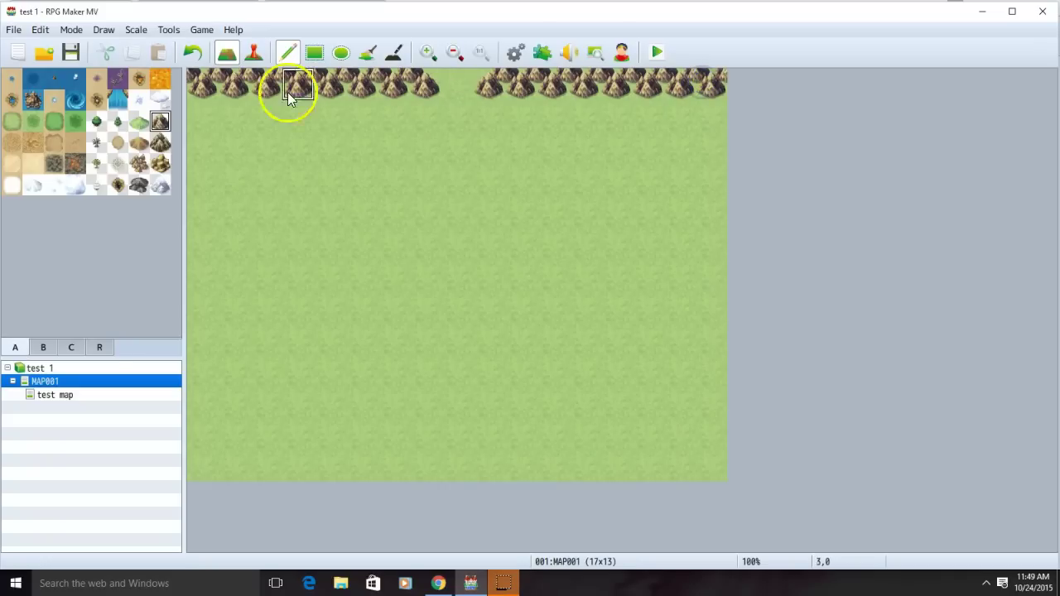
{"action": "left_click", "coordinate": [255, 54]}
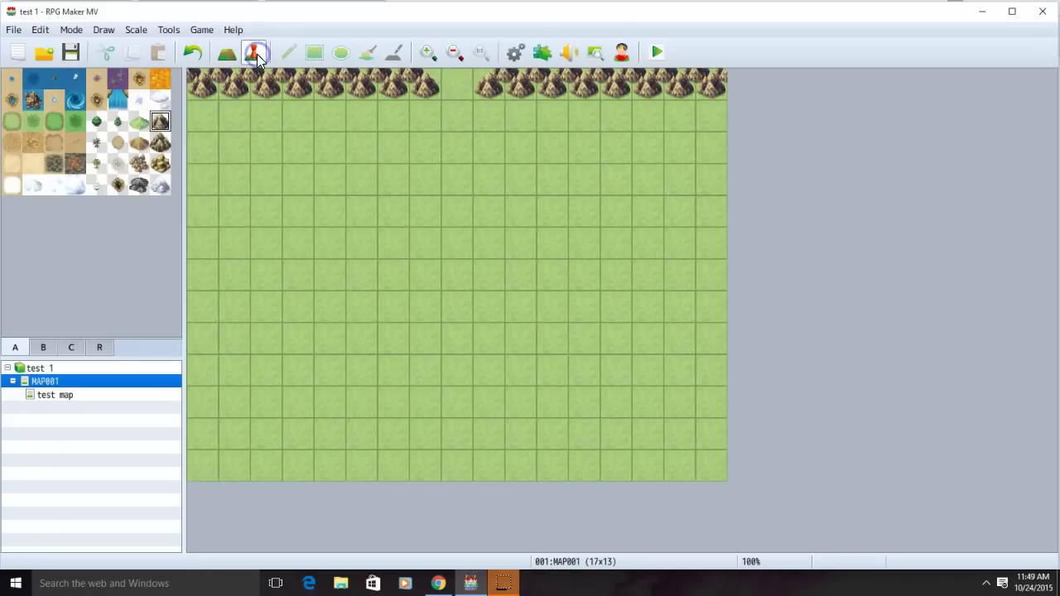
Create an event on the mountain gap tile with Stepping and Same as characters priority.
{"action": "double_click", "coordinate": [458, 88]}
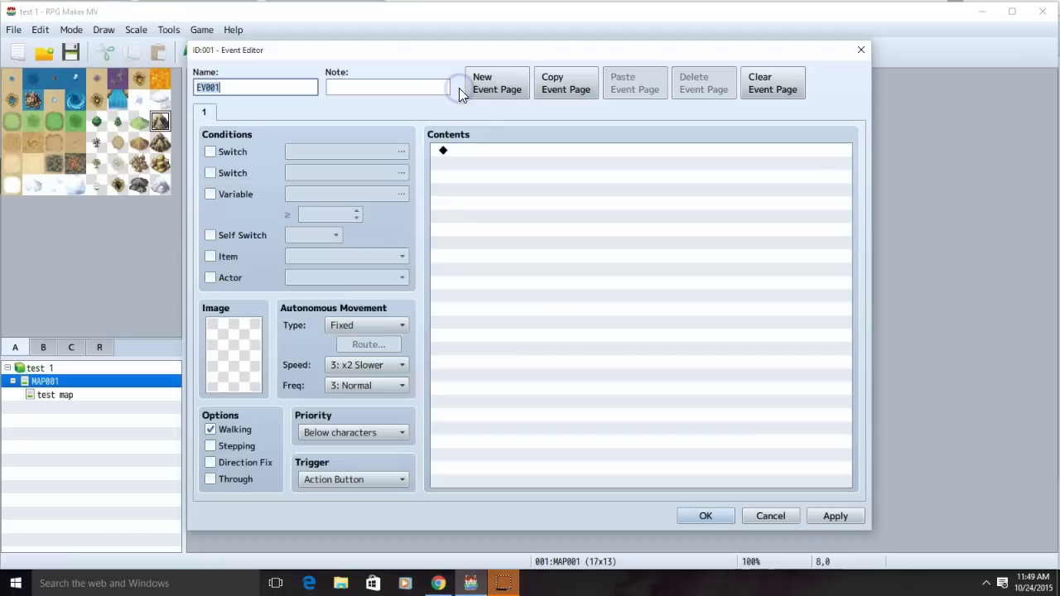
{"action": "left_click", "coordinate": [232, 447]}
{"action": "left_click", "coordinate": [346, 432]}
{"action": "left_click", "coordinate": [351, 461]}
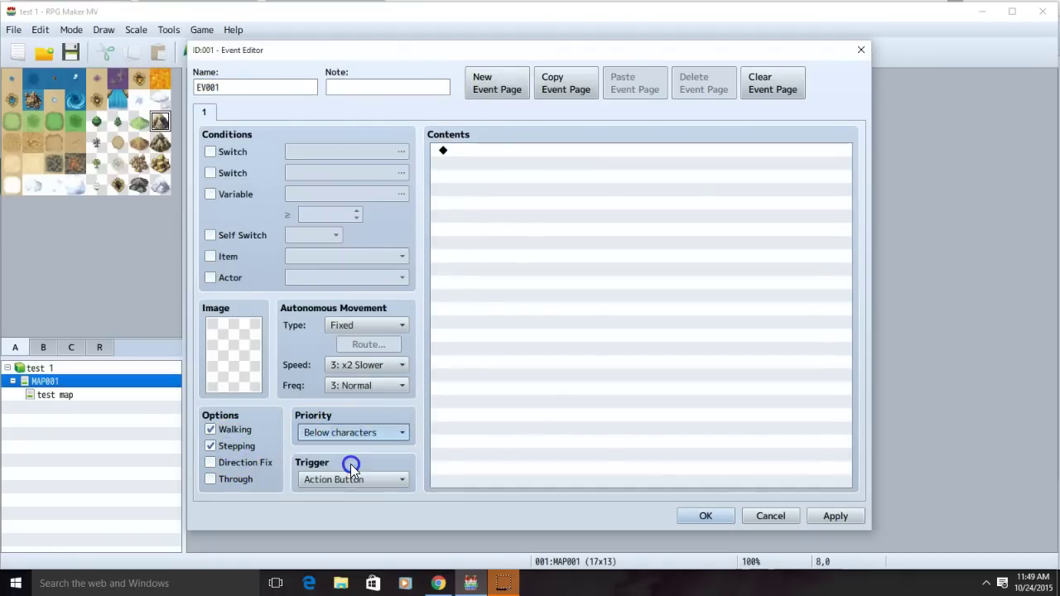
Add a Transfer Player command sending the player to test map (8,11).
{"action": "double_click", "coordinate": [486, 152]}
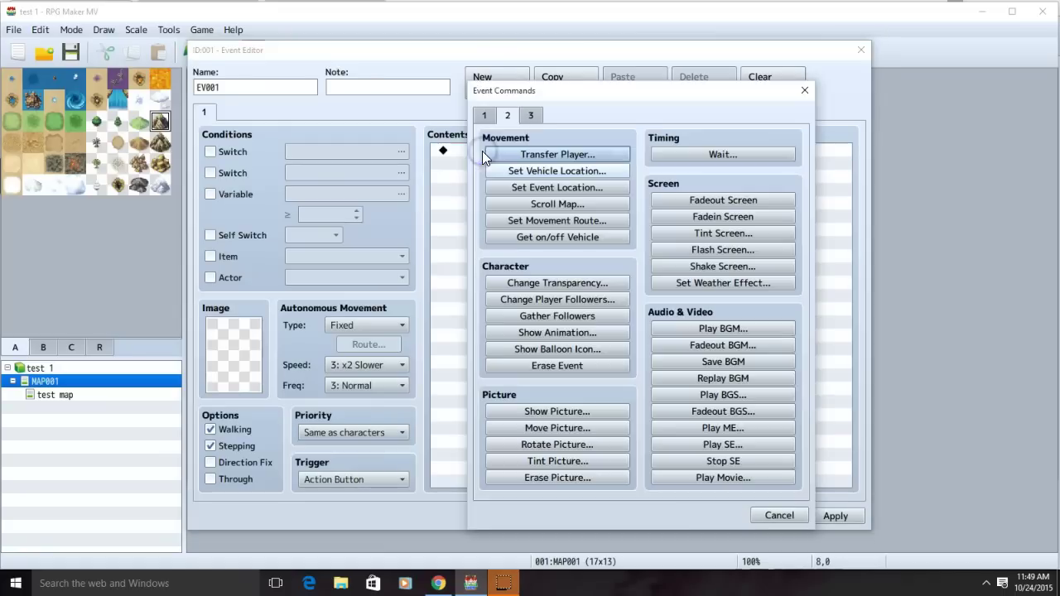
{"action": "left_click", "coordinate": [540, 154]}
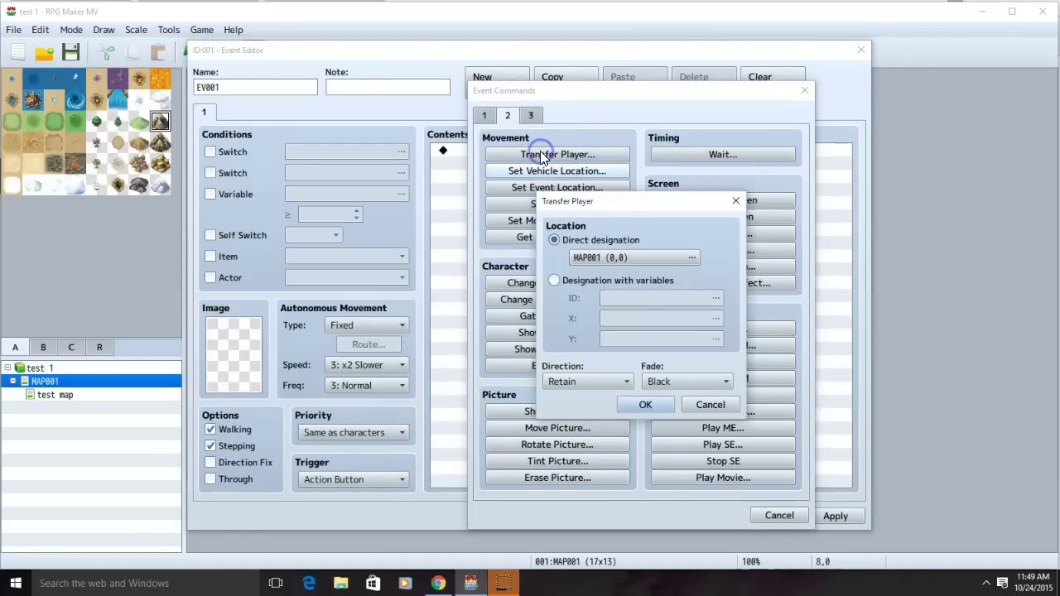
{"action": "left_click", "coordinate": [631, 258]}
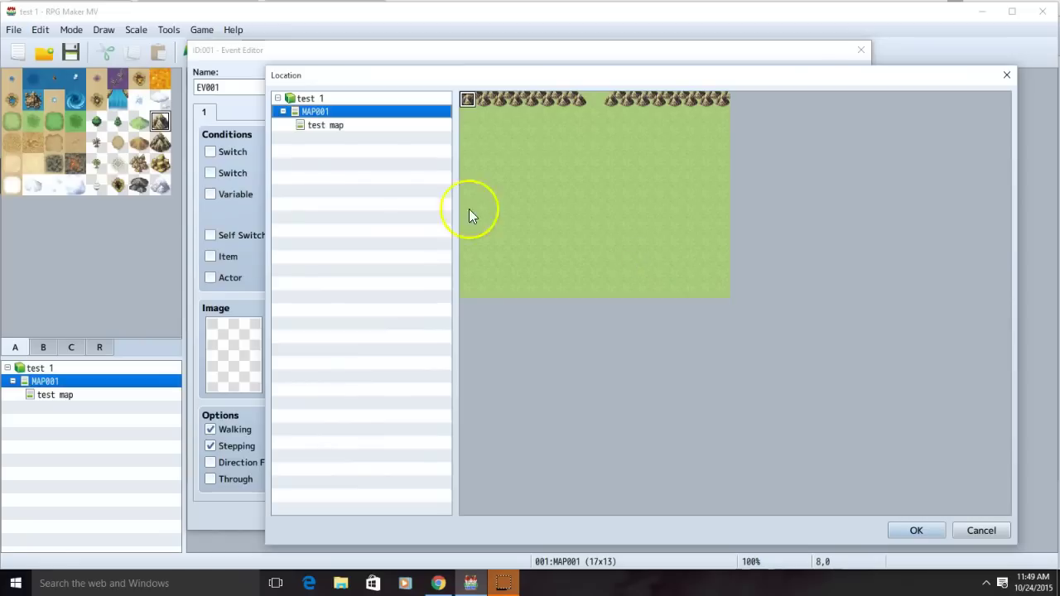
{"action": "left_click", "coordinate": [336, 127]}
{"action": "left_click", "coordinate": [596, 285]}
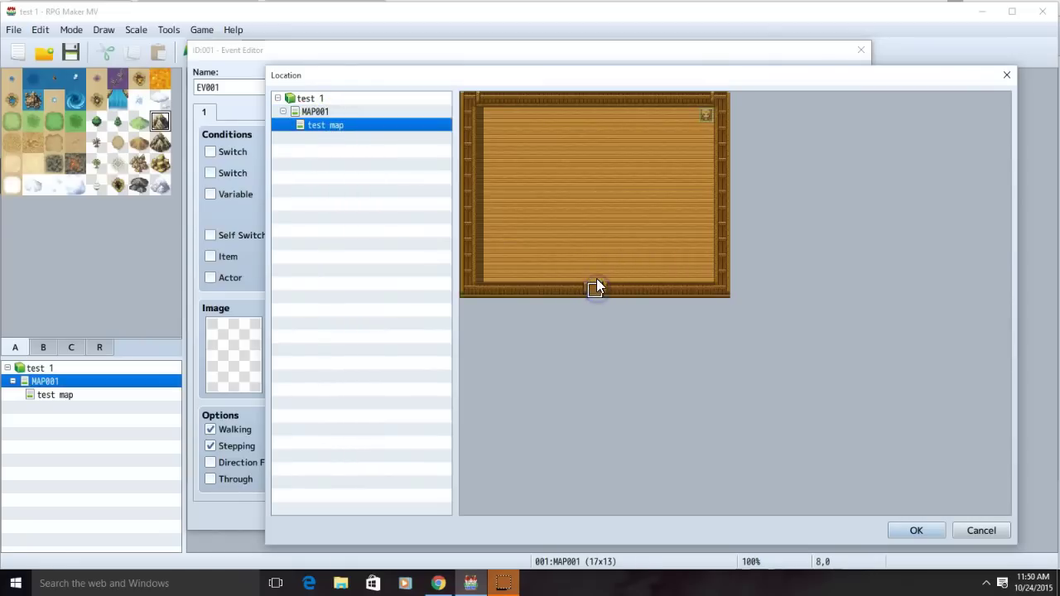
{"action": "left_click", "coordinate": [905, 529]}
{"action": "left_click", "coordinate": [651, 402]}
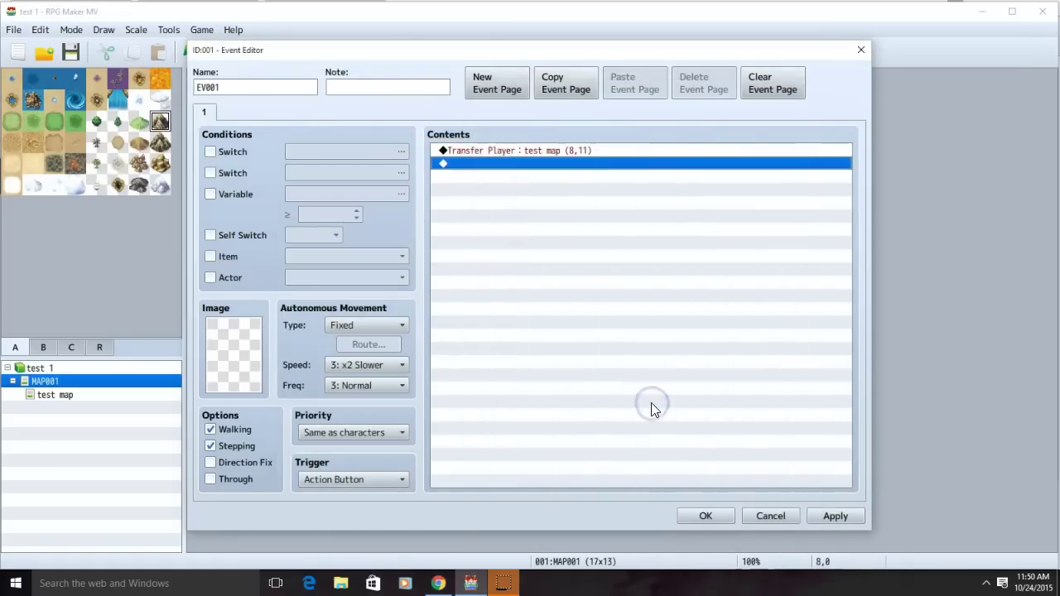
{"action": "left_click", "coordinate": [828, 513]}
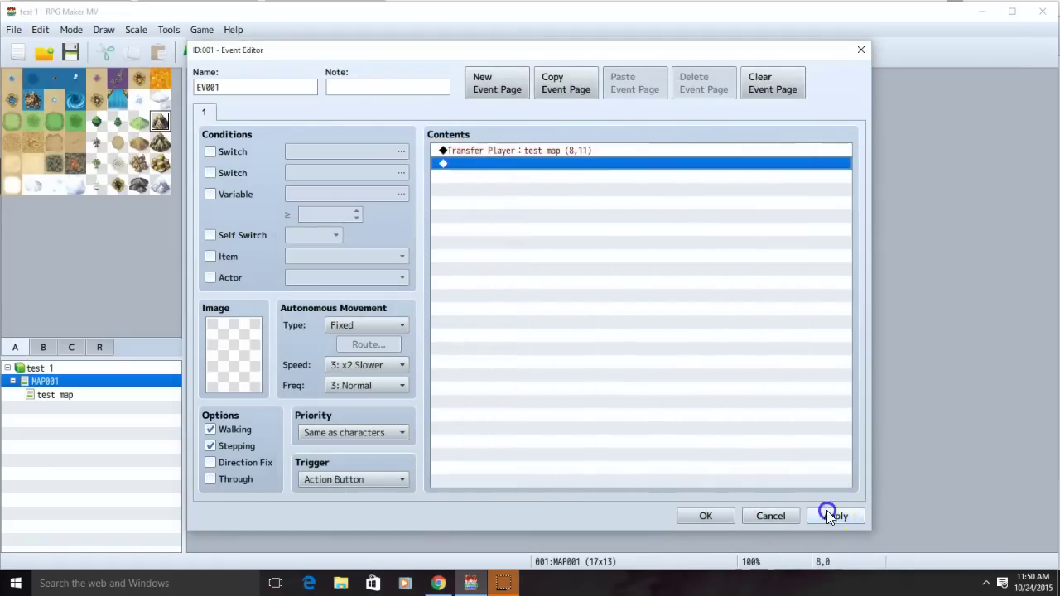
{"action": "left_click", "coordinate": [713, 516]}
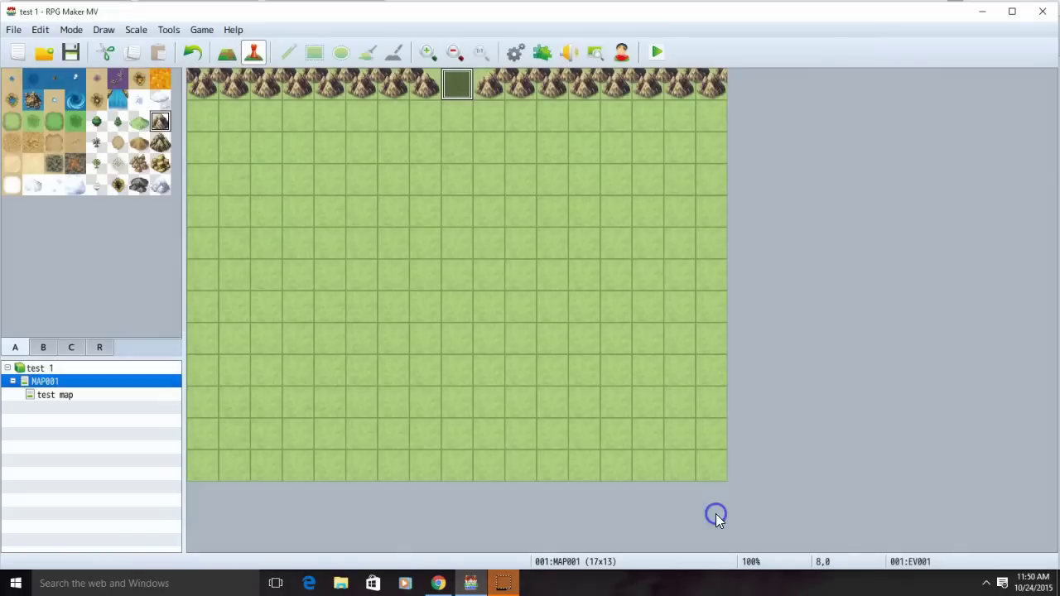
Set the gap event's trigger to Event Touch, then save and start a playtest.
{"action": "left_click", "coordinate": [654, 51]}
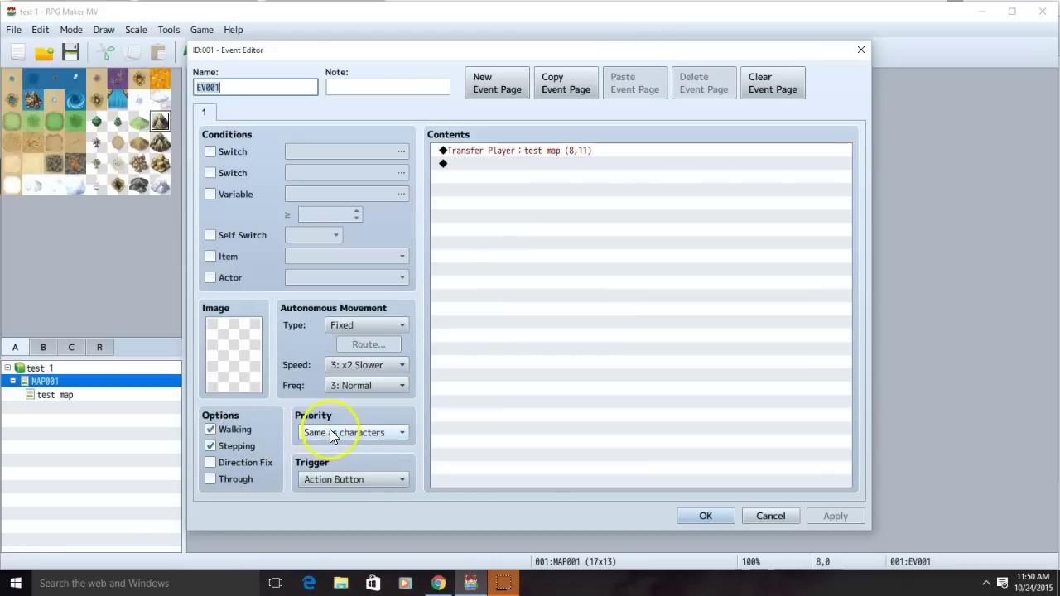
{"action": "left_click", "coordinate": [331, 433]}
{"action": "left_click", "coordinate": [464, 437]}
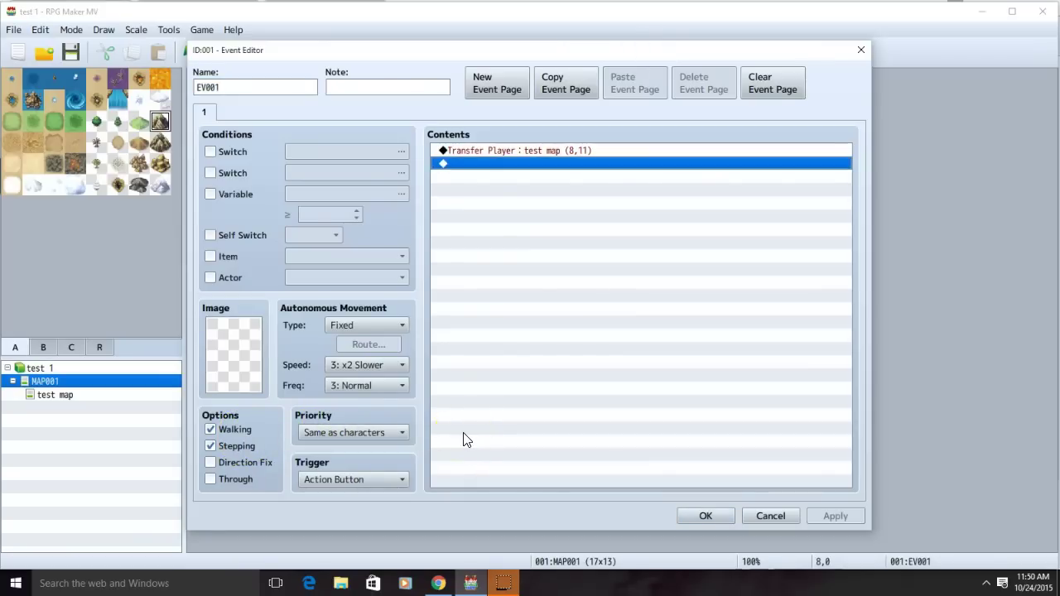
{"action": "left_click", "coordinate": [376, 479]}
{"action": "left_click", "coordinate": [331, 525]}
{"action": "left_click", "coordinate": [820, 518]}
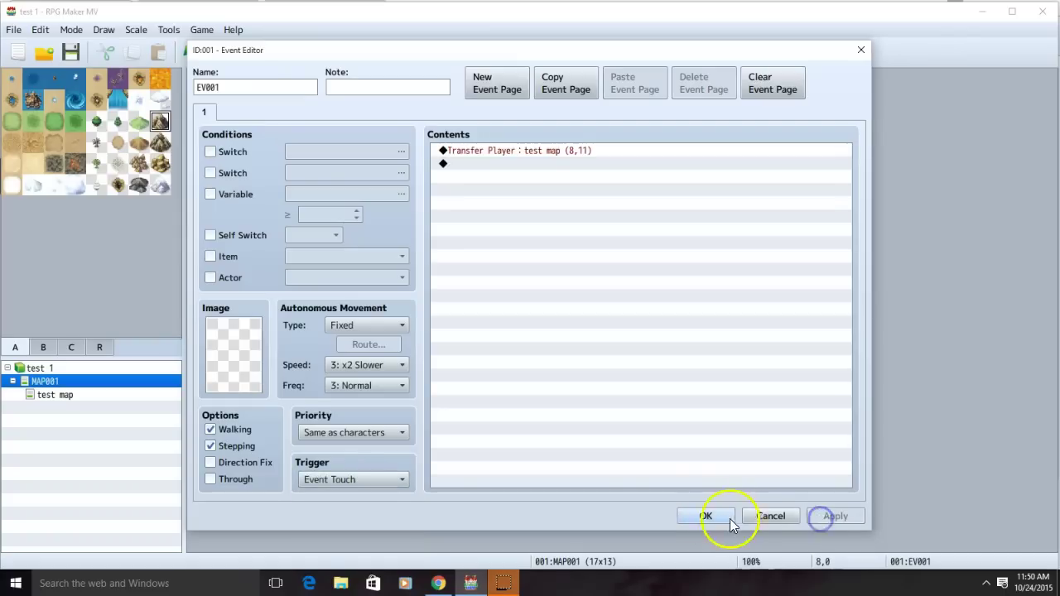
{"action": "left_click", "coordinate": [709, 516]}
{"action": "left_click", "coordinate": [656, 52]}
{"action": "left_click", "coordinate": [472, 324]}
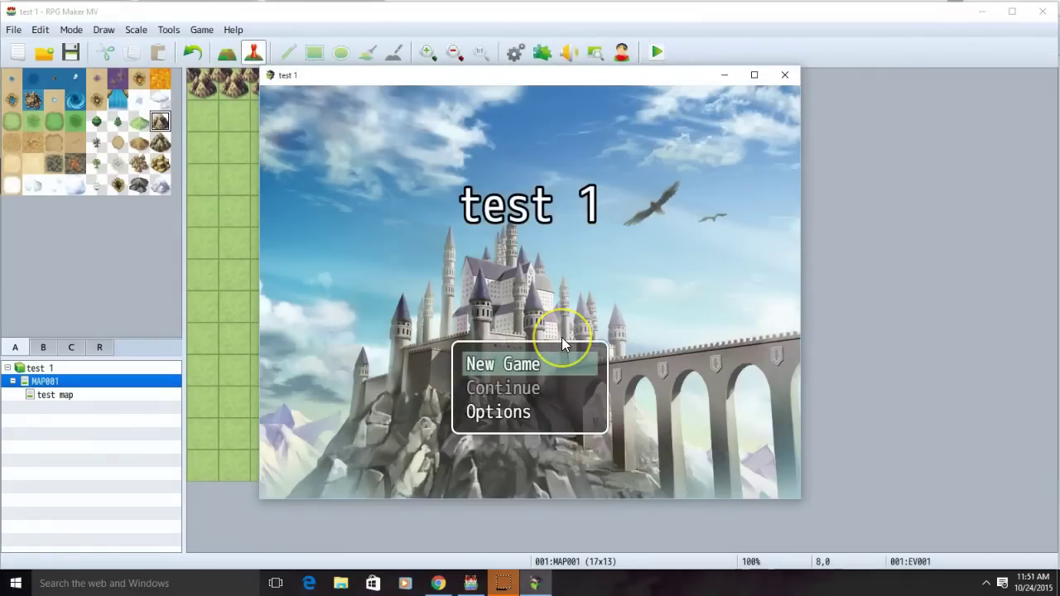
Start a new game and walk through the house door and mountain gap both ways.
{"action": "left_click", "coordinate": [561, 340]}
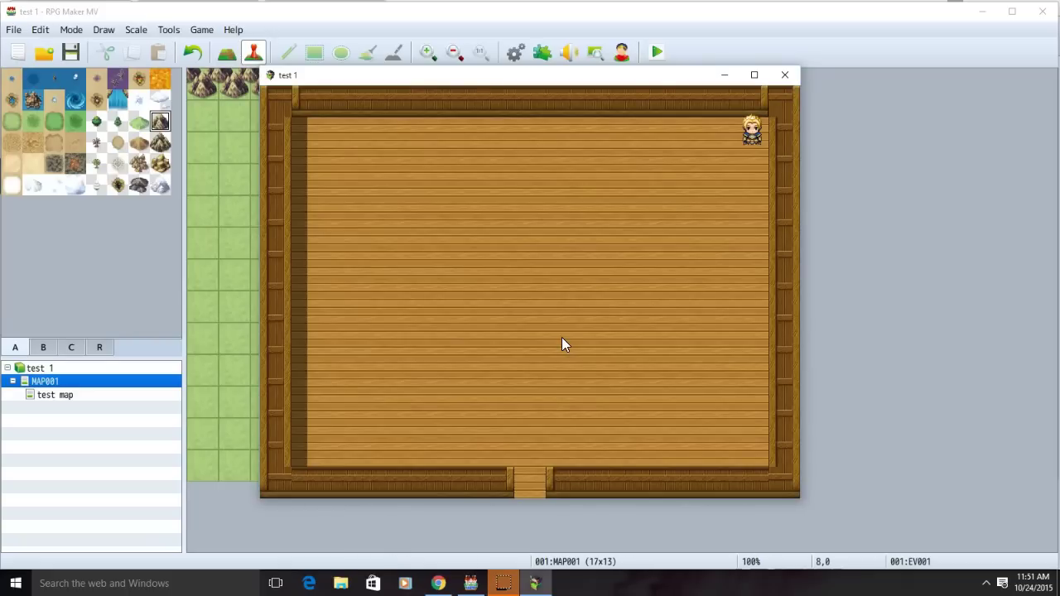
{"action": "key", "text": "Down"}
{"action": "key", "text": "Down"}
{"action": "key", "text": "Left"}
{"action": "key", "text": "Left"}
{"action": "key", "text": "Left"}
{"action": "key", "text": "Left"}
{"action": "key", "text": "Left"}
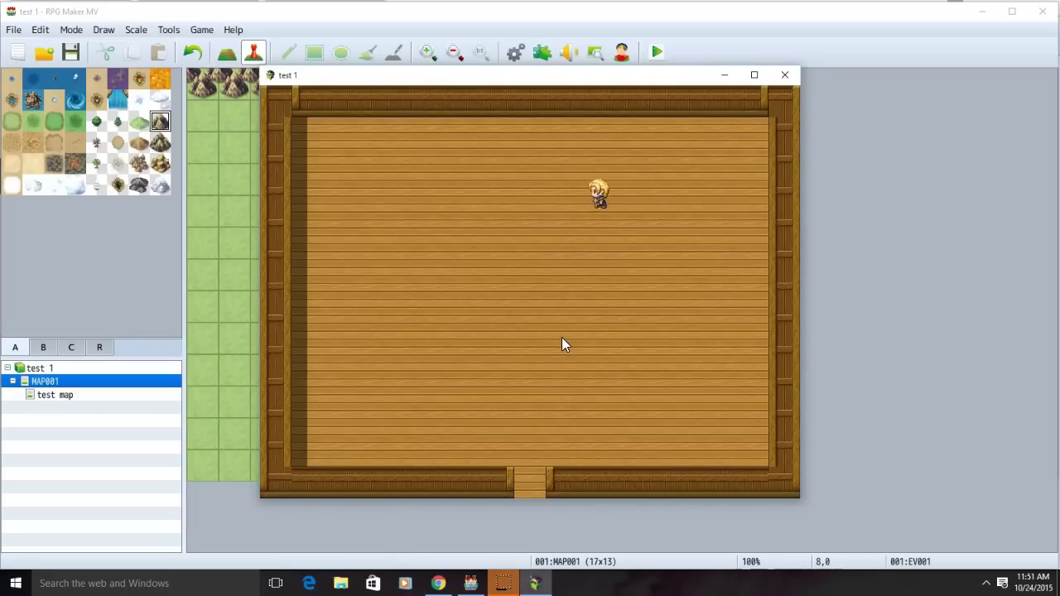
{"action": "key", "text": "Left"}
{"action": "key", "text": "Down"}
{"action": "key", "text": "Down"}
{"action": "key", "text": "Down"}
{"action": "key", "text": "Down"}
{"action": "key", "text": "Down"}
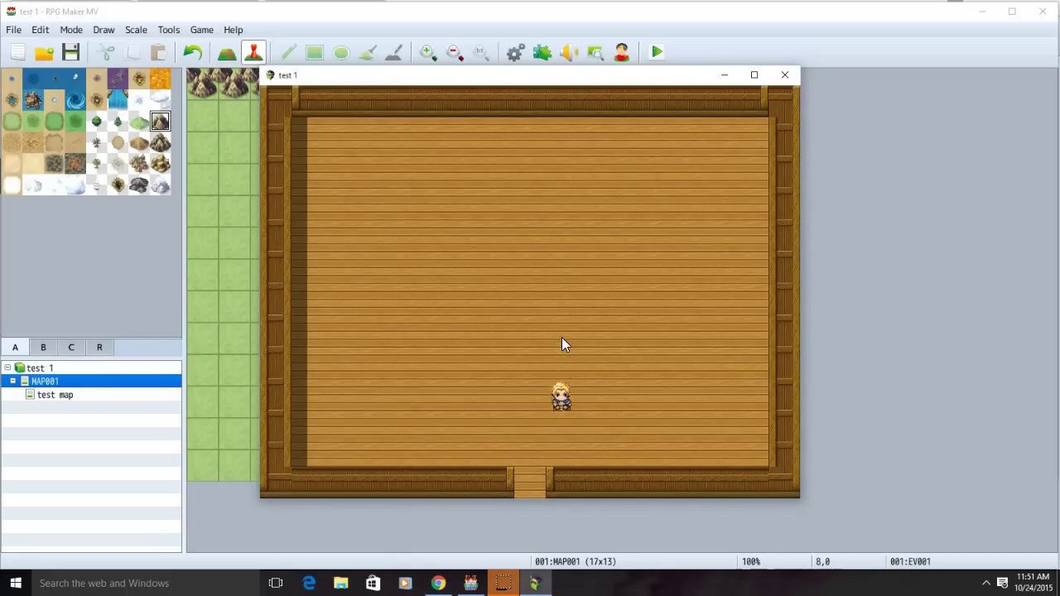
{"action": "key", "text": "Down"}
{"action": "key", "text": "Down"}
{"action": "key", "text": "Left"}
{"action": "key", "text": "Down"}
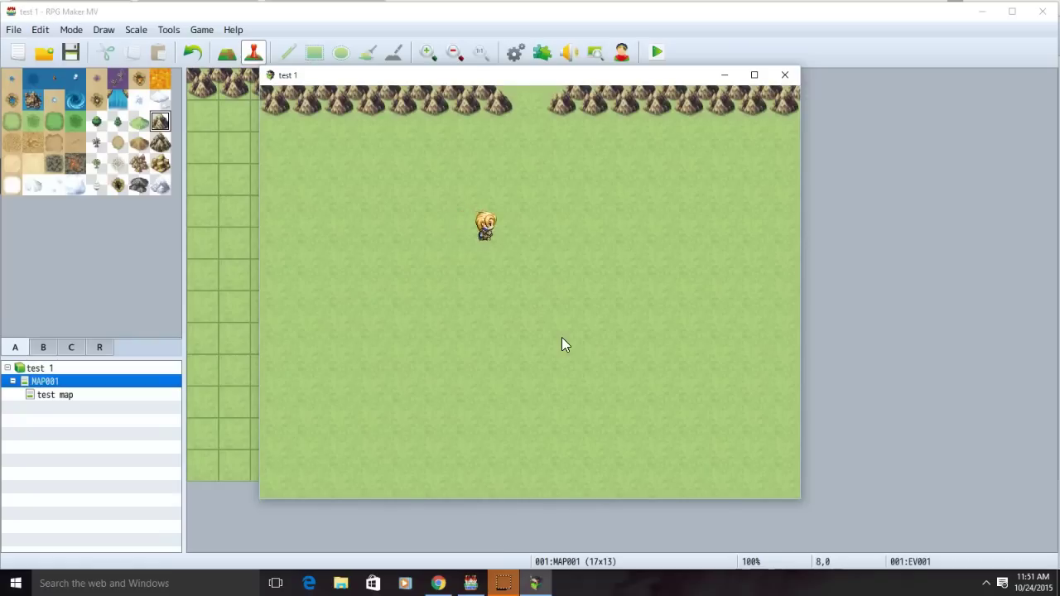
{"action": "key", "text": "Right"}
{"action": "key", "text": "Up"}
{"action": "key", "text": "Up"}
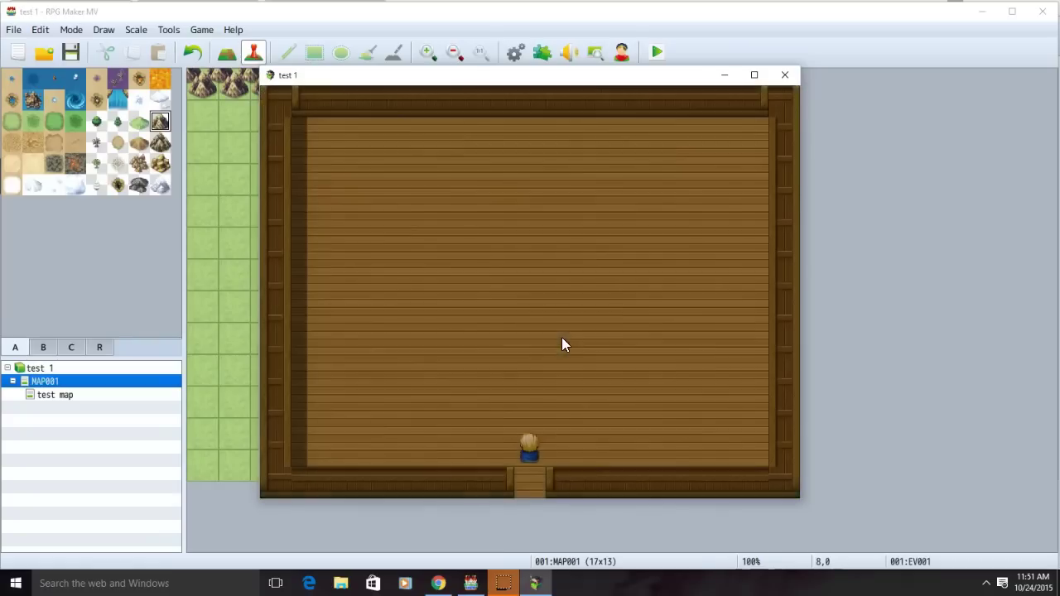
{"action": "key", "text": "Down"}
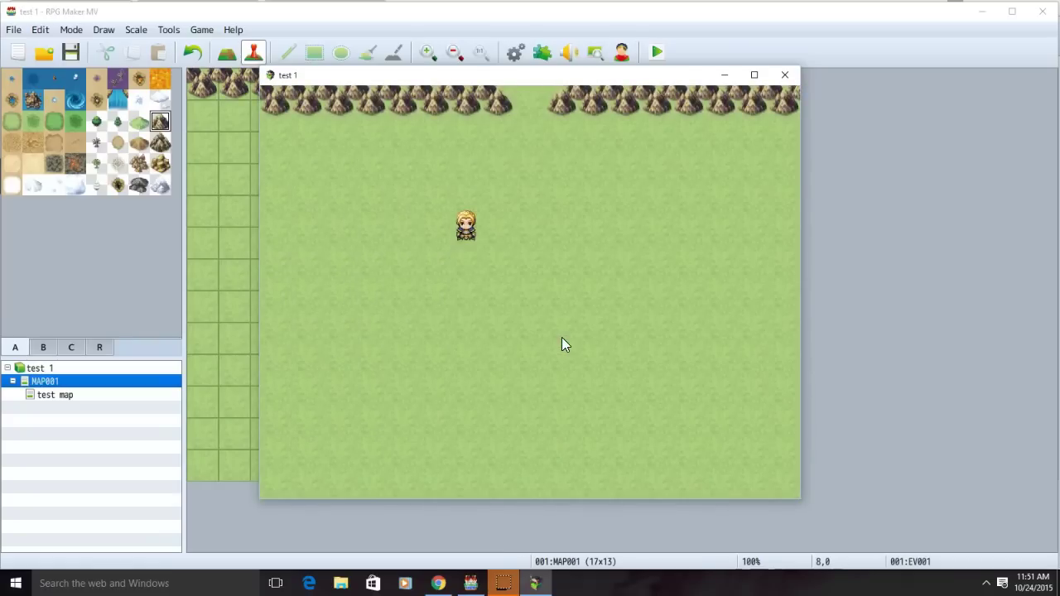
{"action": "key", "text": "Right"}
{"action": "key", "text": "Right"}
{"action": "key", "text": "Up"}
{"action": "key", "text": "Up"}
{"action": "key", "text": "Up"}
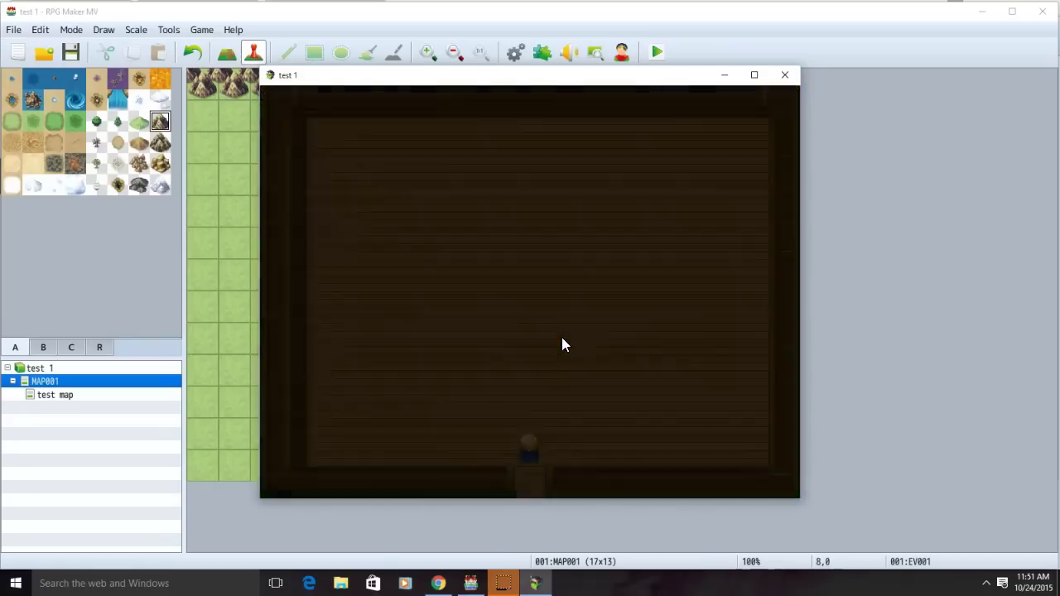